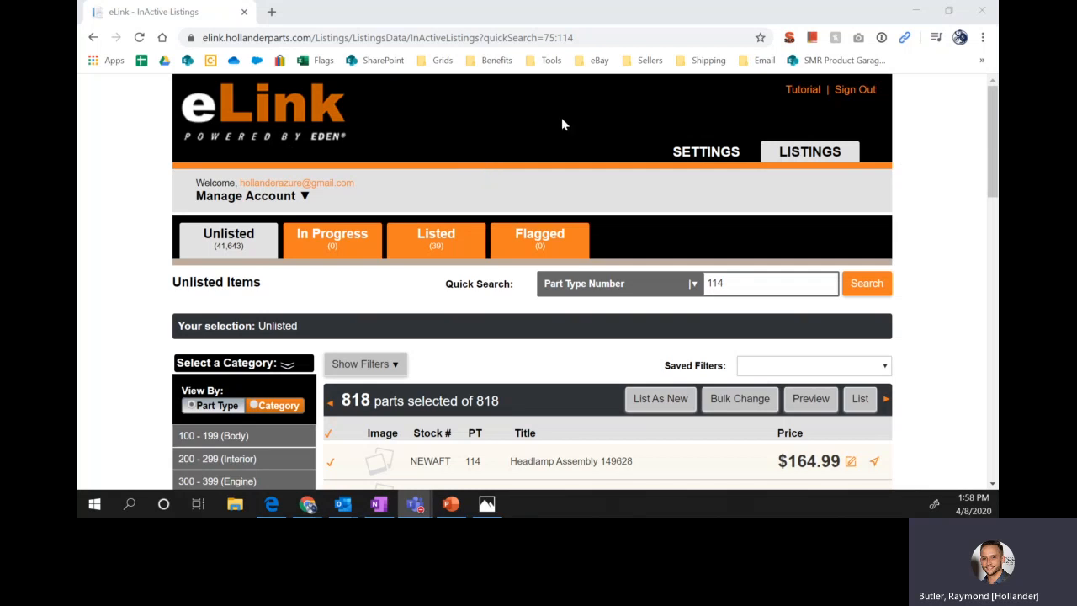
Open the Part Types settings and bring the saved preferences list into view.
click(695, 160)
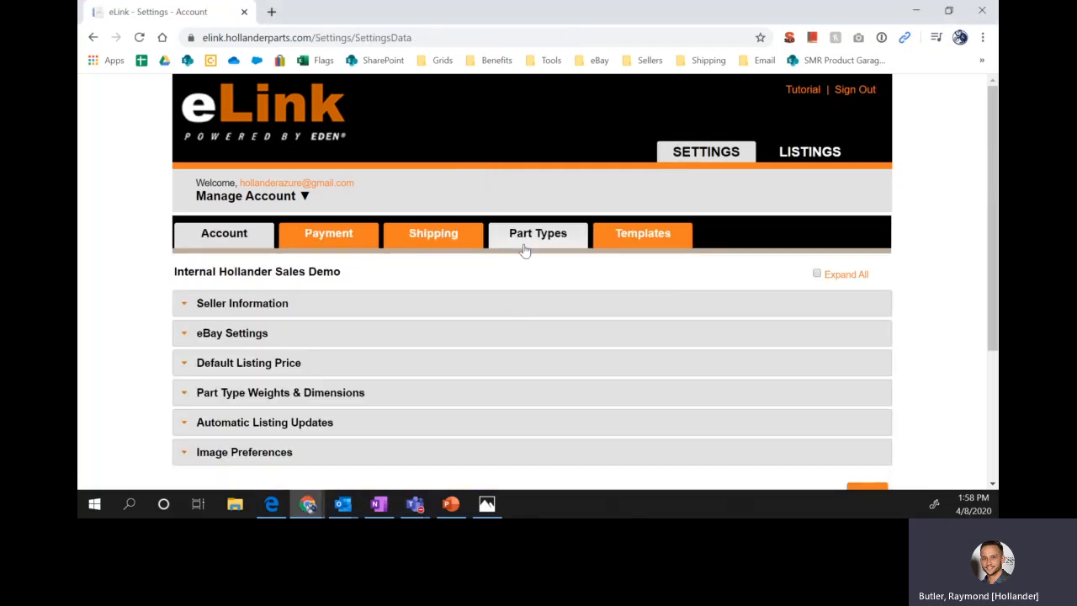
click(525, 243)
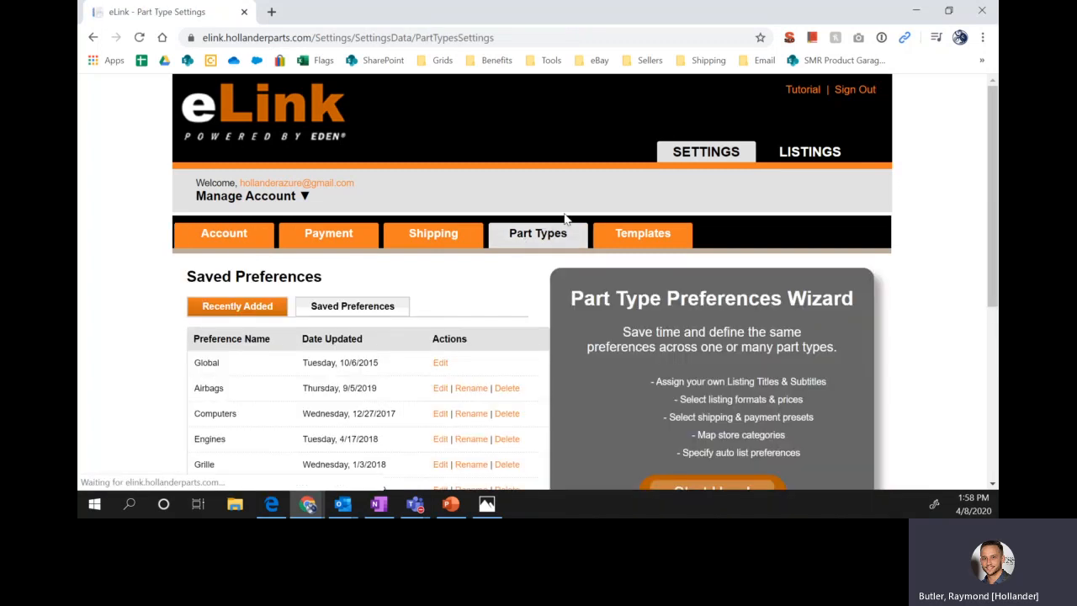
scroll(407, 222, down, 3)
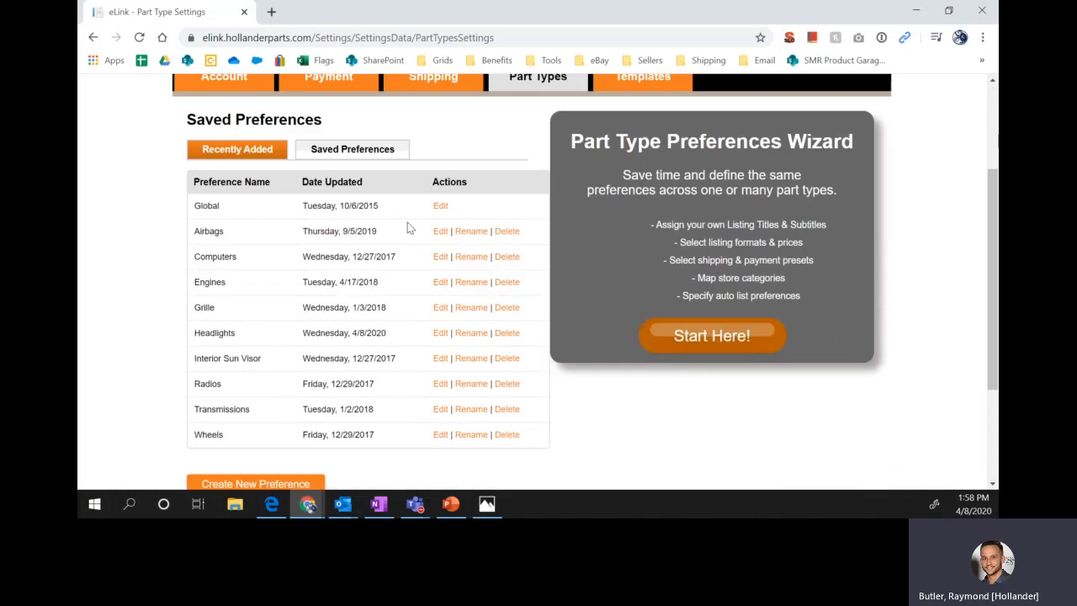
scroll(378, 267, up, 2)
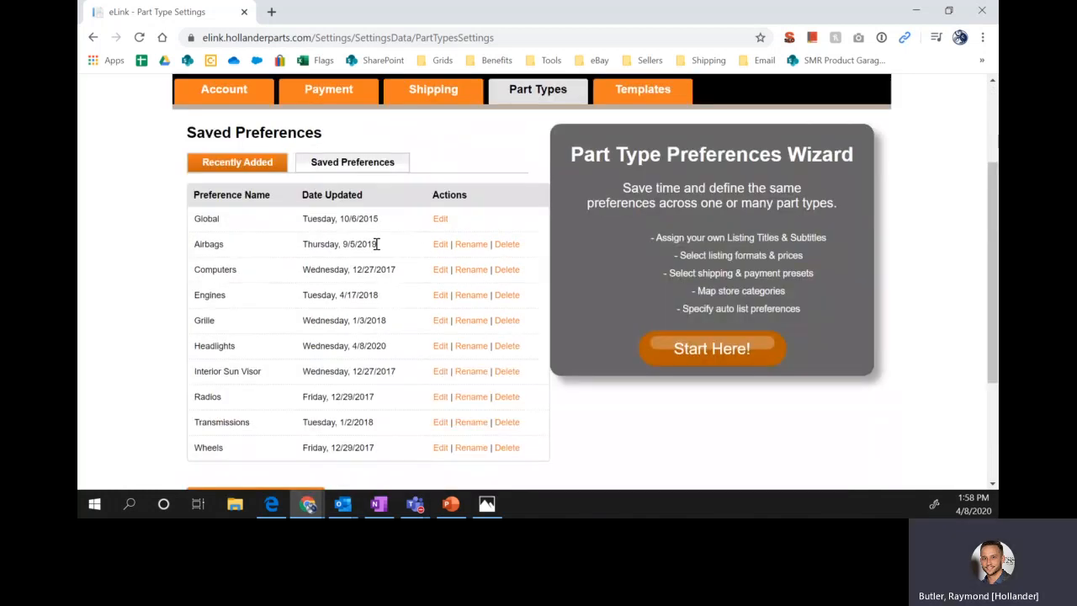
Examine the Global preference and the part-specific preferences from Airbags to Wheels in the saved preferences list.
drag(458, 219, 196, 217)
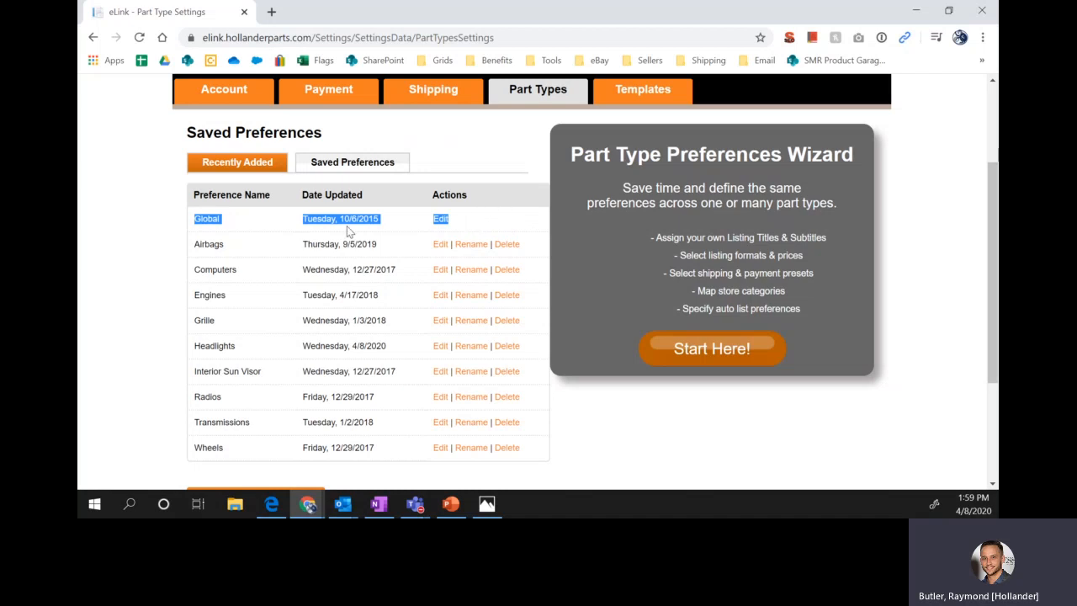
scroll(334, 243, down, 2)
scroll(285, 256, up, 2)
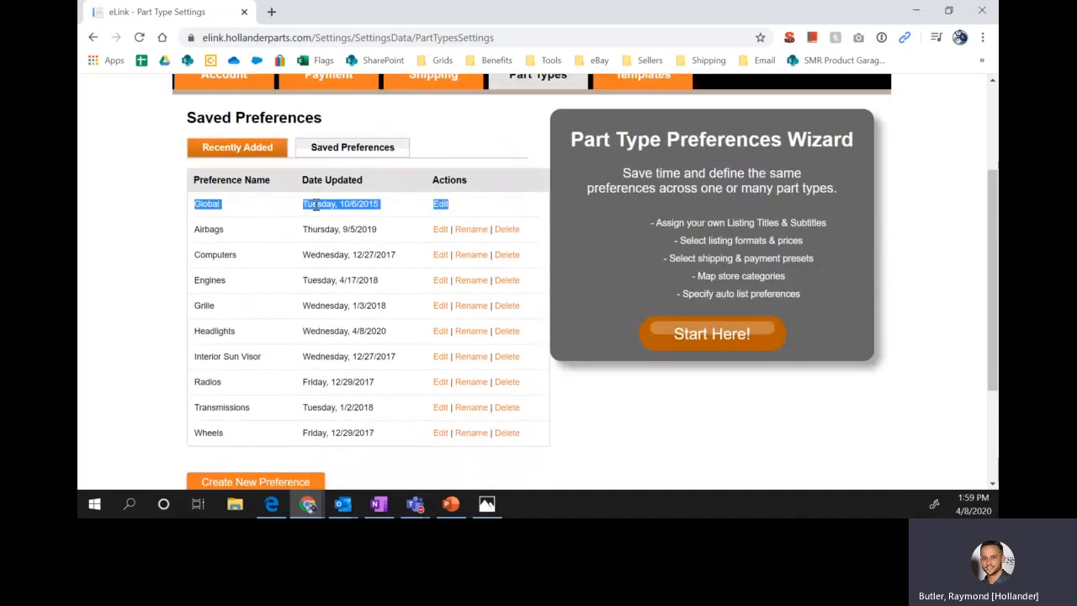
drag(285, 253, 192, 248)
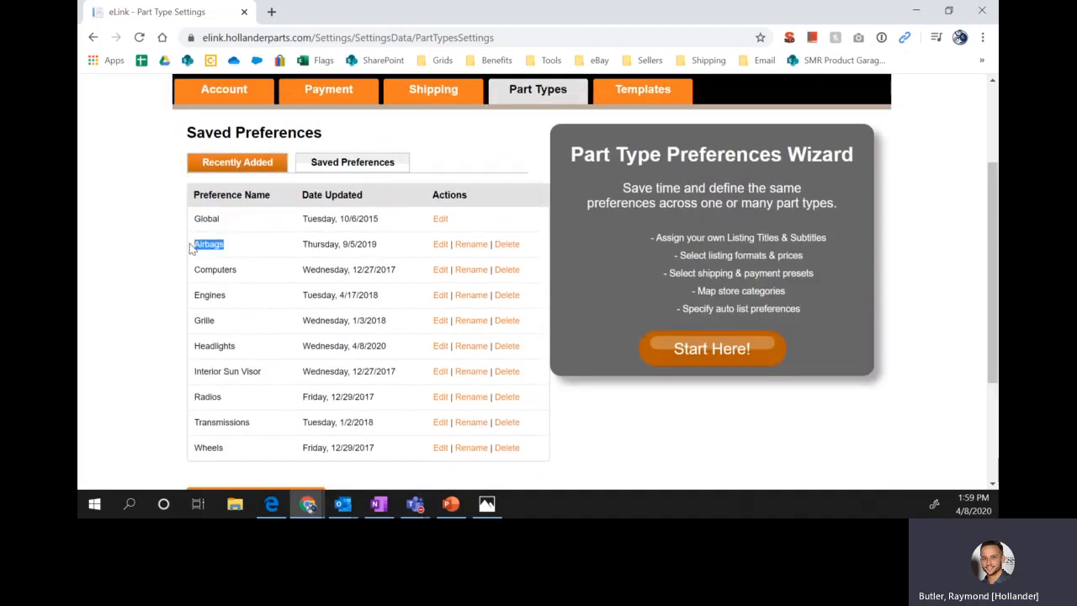
mouse_move(252, 268)
mouse_down()
mouse_move(189, 271)
mouse_move(238, 270)
mouse_up()
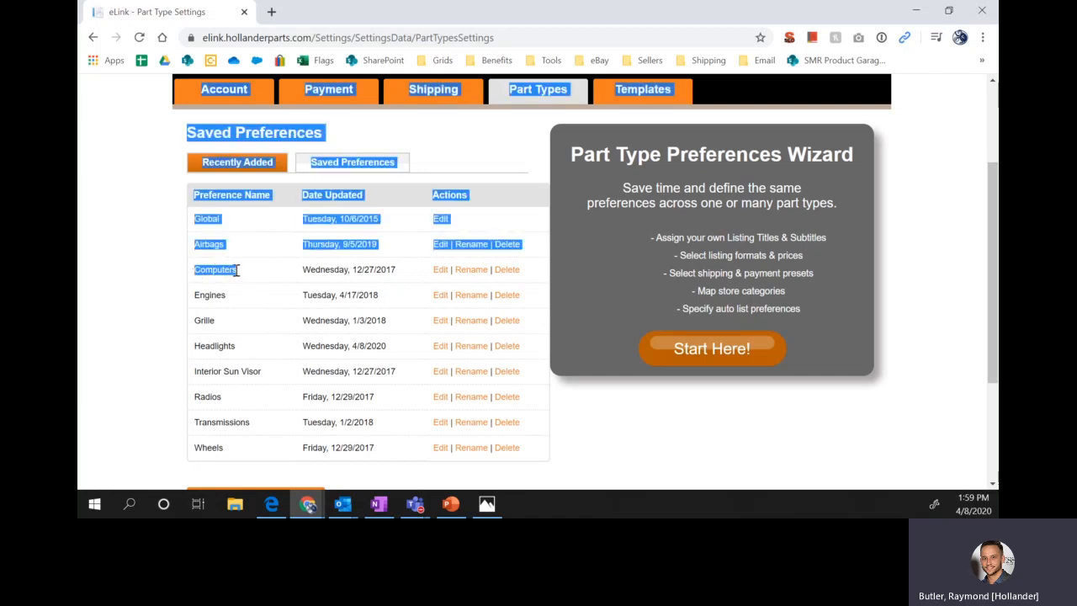
click(243, 271)
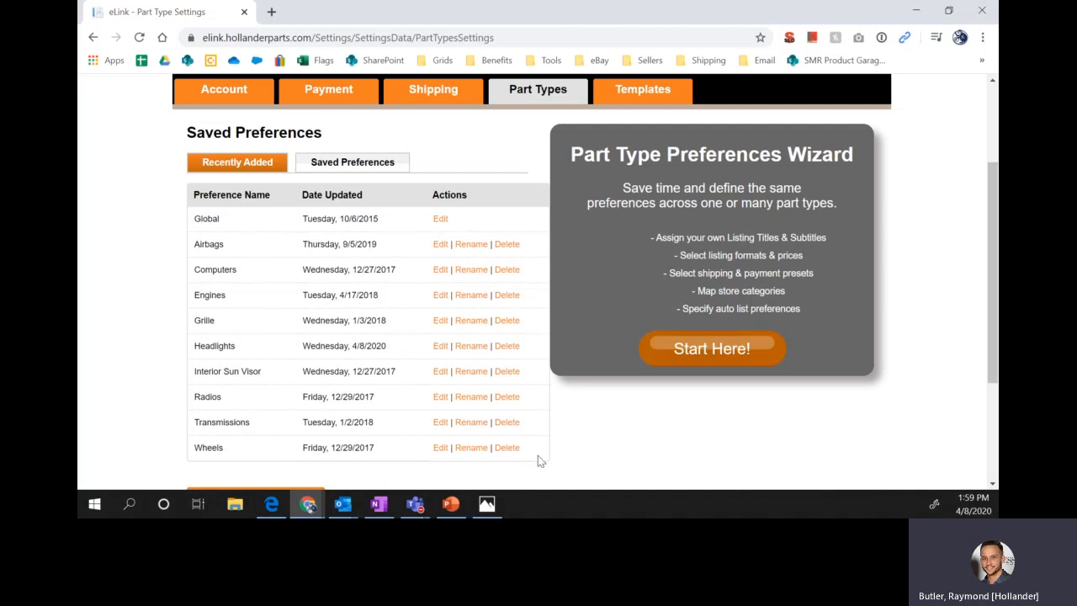
drag(540, 461, 194, 252)
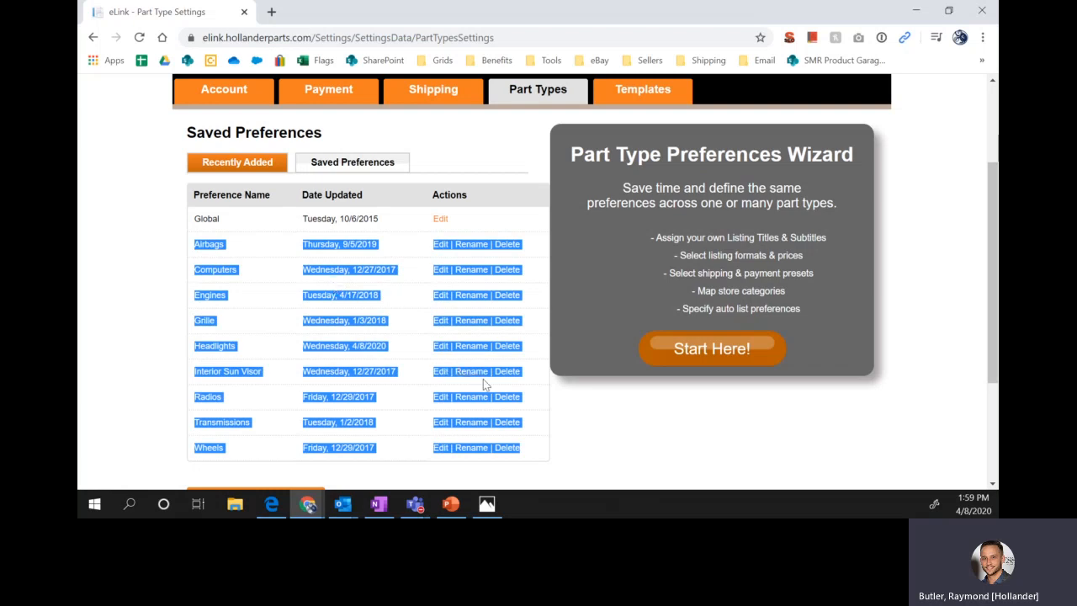
click(585, 407)
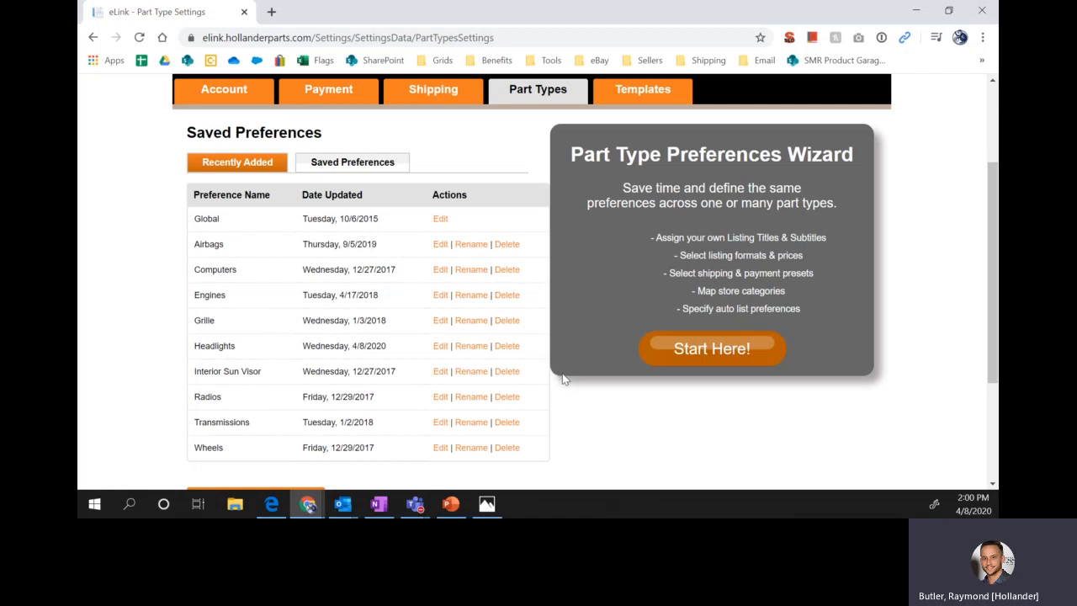
Delete the saved Headlights preference.
drag(388, 346, 192, 350)
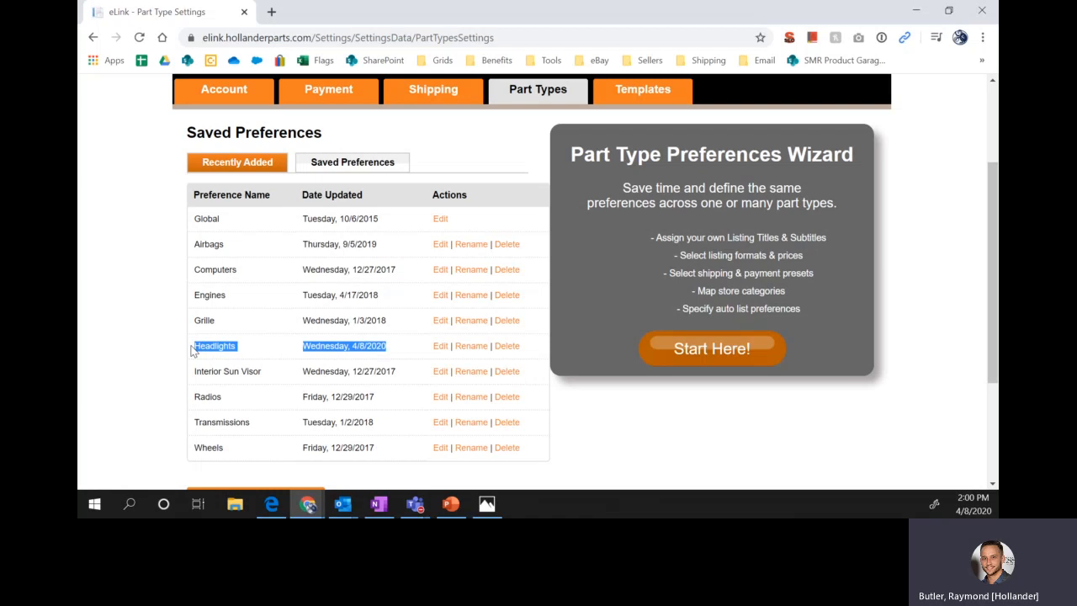
click(503, 354)
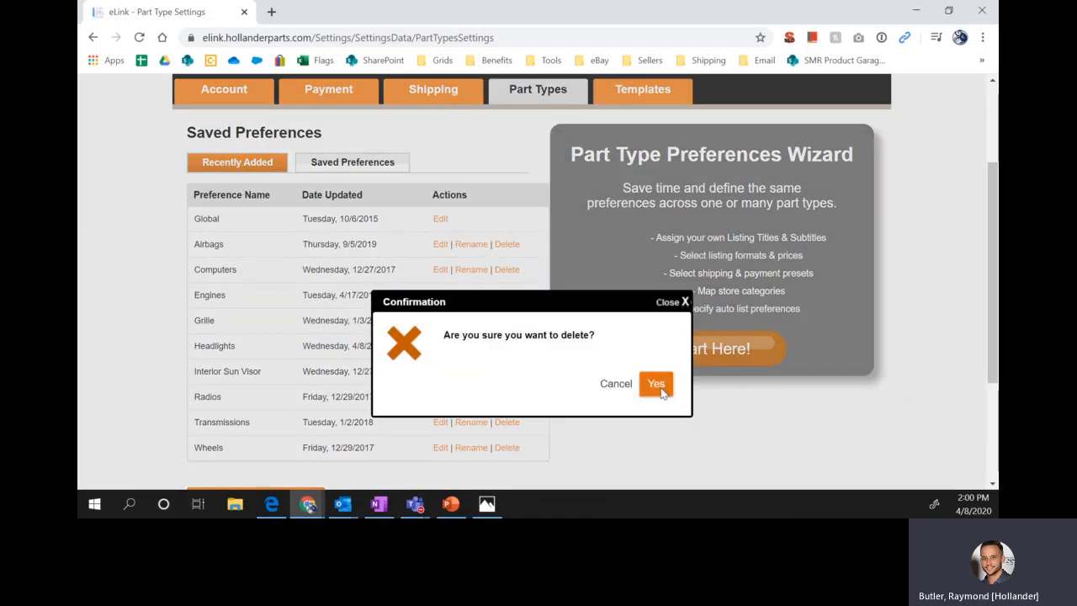
click(661, 389)
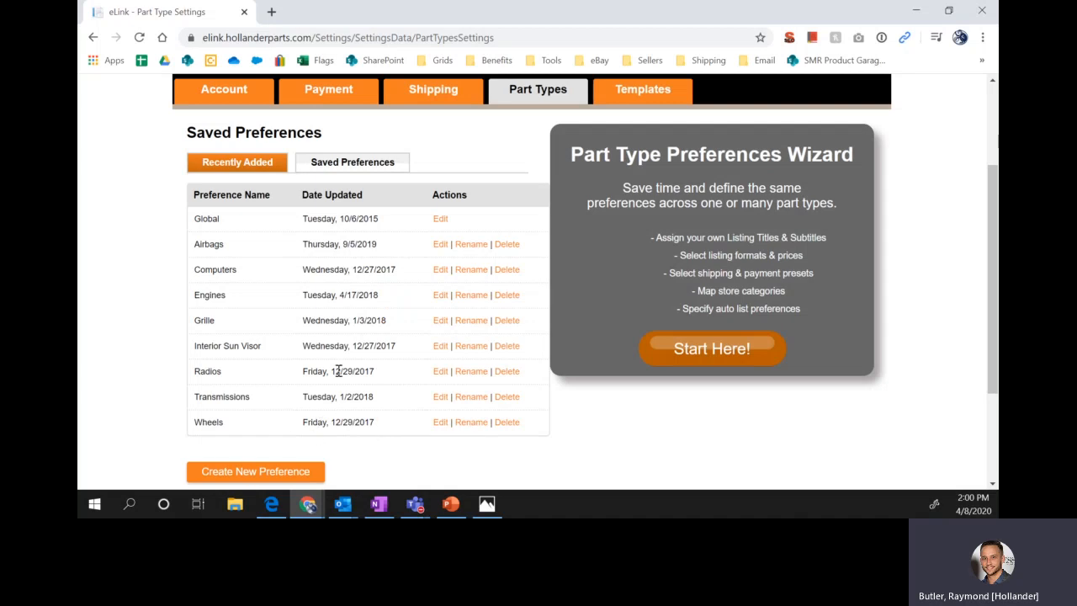
Create a new part type preference named "Headlights" and continue to part type selection.
click(251, 472)
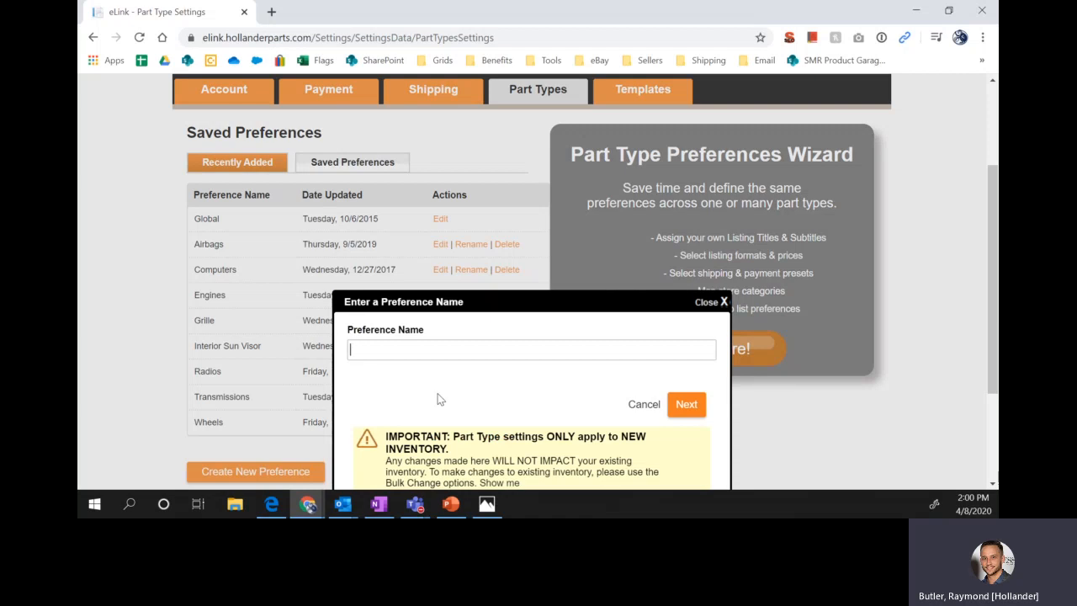
text(Head)
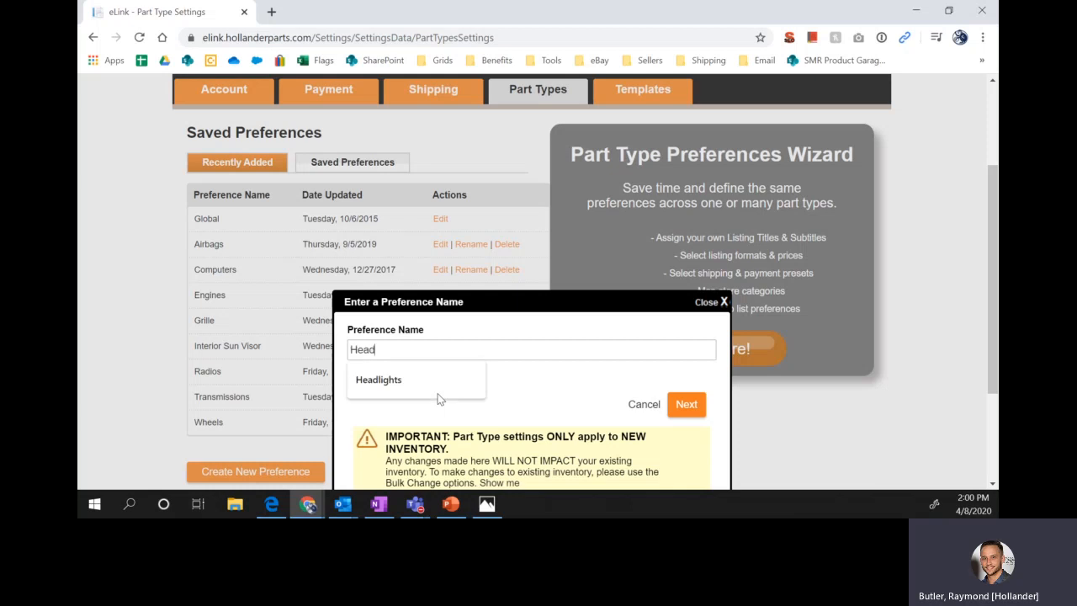
text(light)
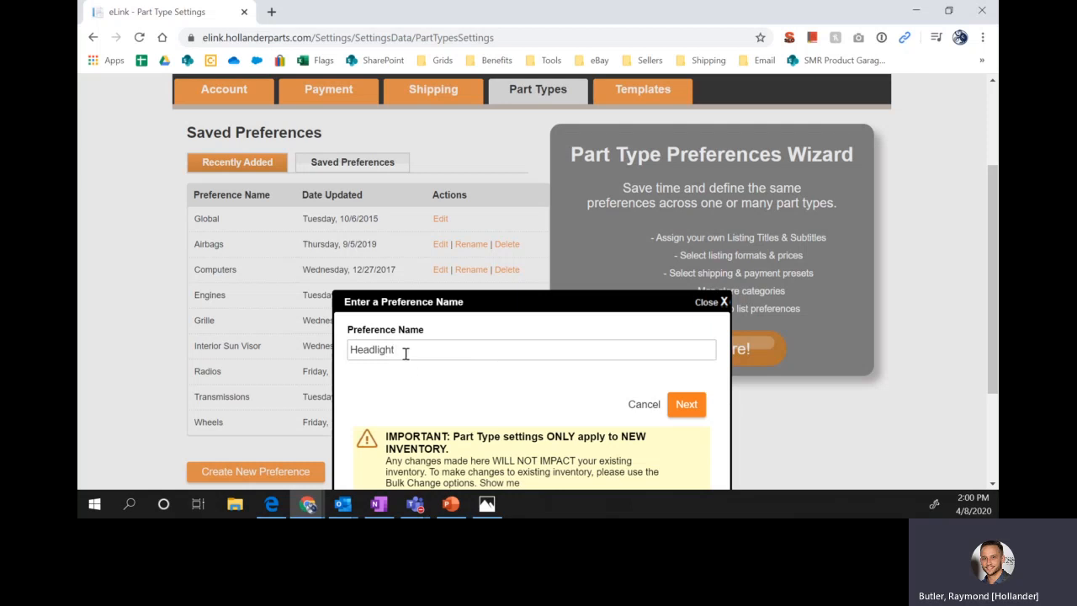
key(BackSpace)
text(s)
click(687, 405)
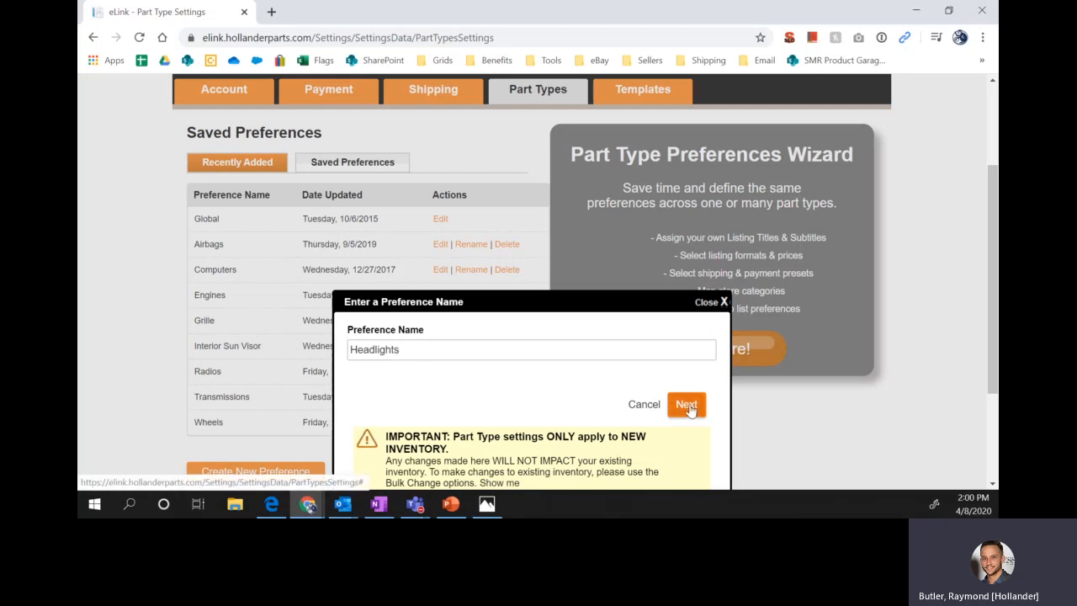
Add part type number 114 to the preference's selections.
scroll(620, 359, down, 3)
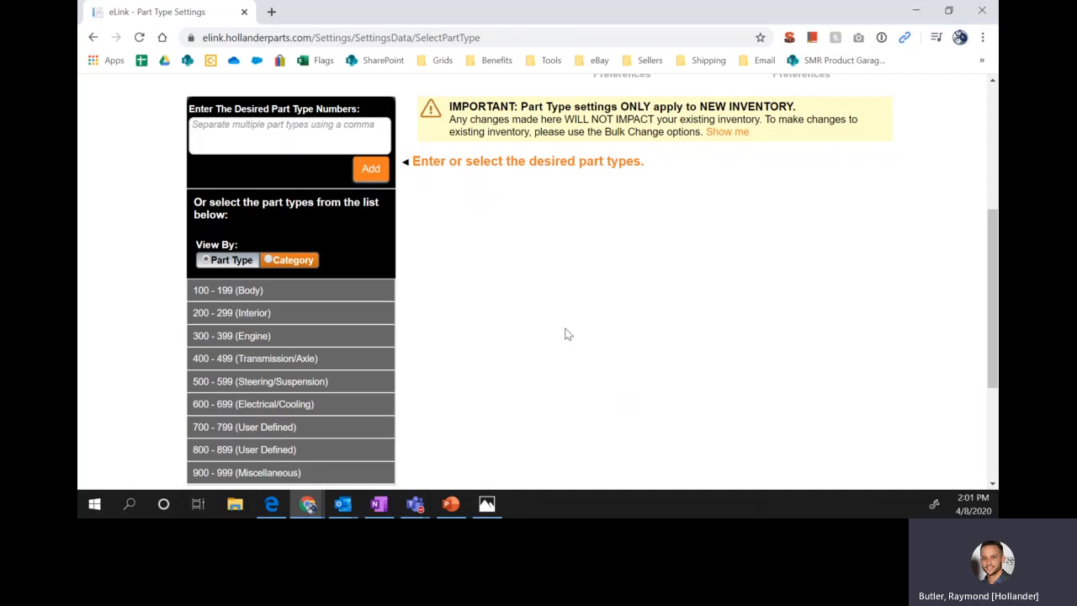
click(307, 143)
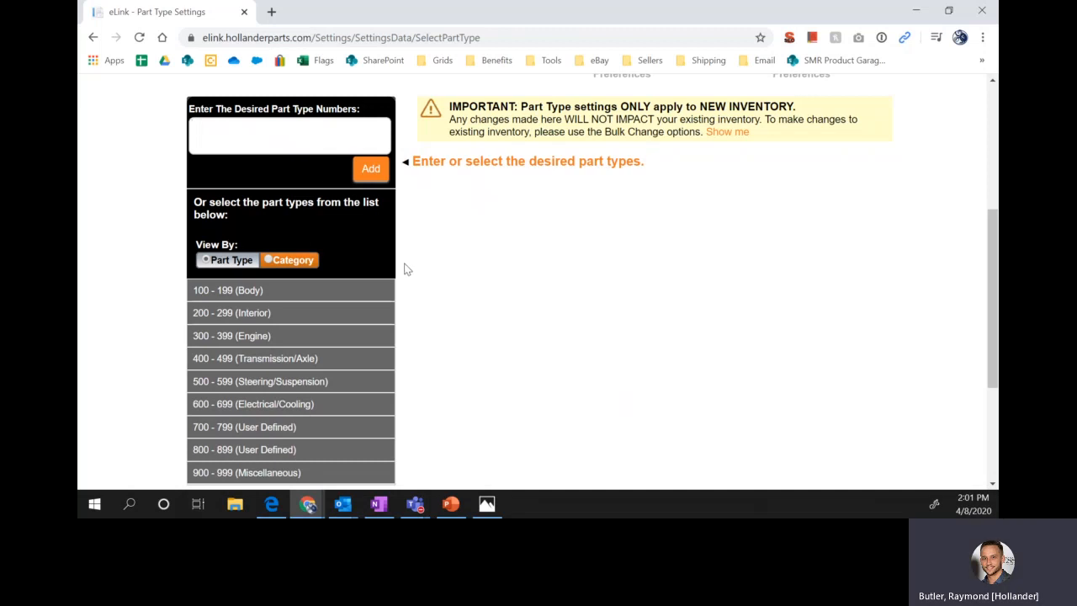
text(114)
click(376, 175)
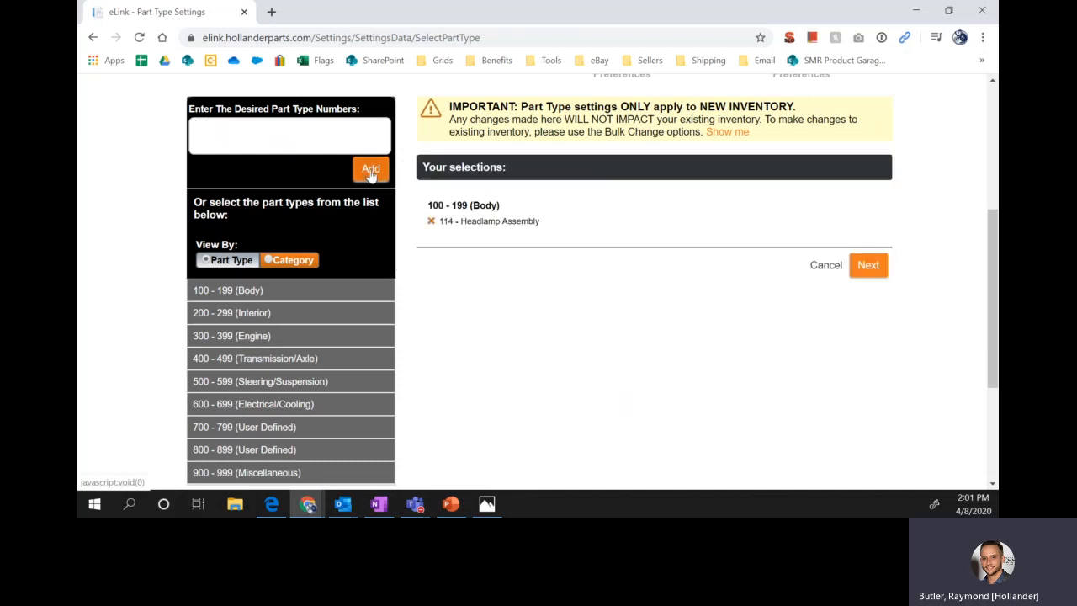
Check the Headlamp Assembly selection against the part type list of the 100 - 199 (Body) group.
drag(539, 222, 439, 224)
scroll(413, 236, down, 2)
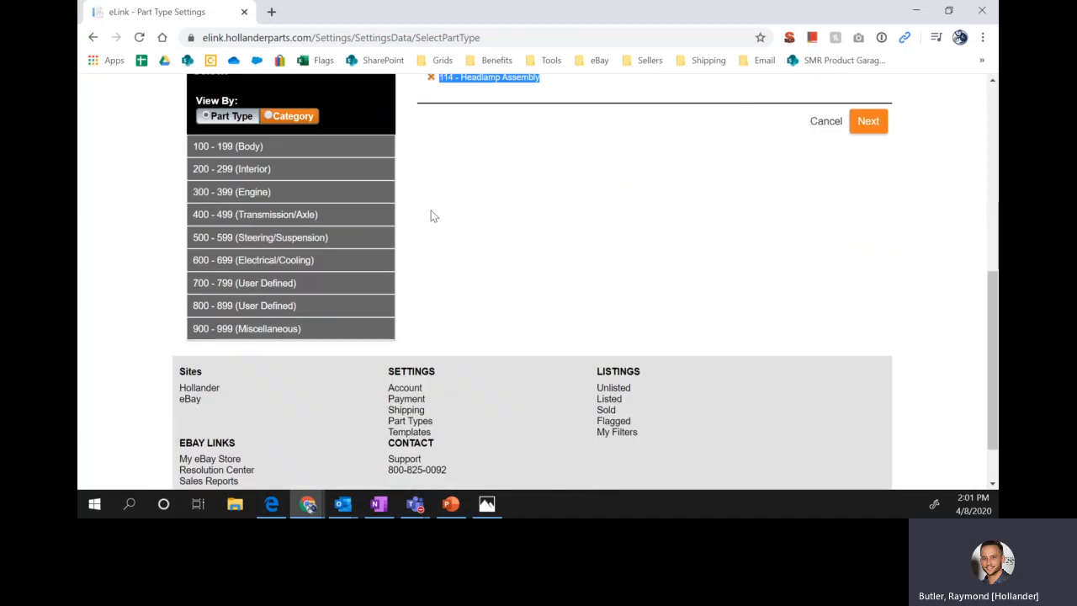
click(278, 139)
scroll(300, 171, down, 2)
scroll(305, 176, down, 2)
scroll(313, 177, down, 2)
scroll(316, 177, up, 2)
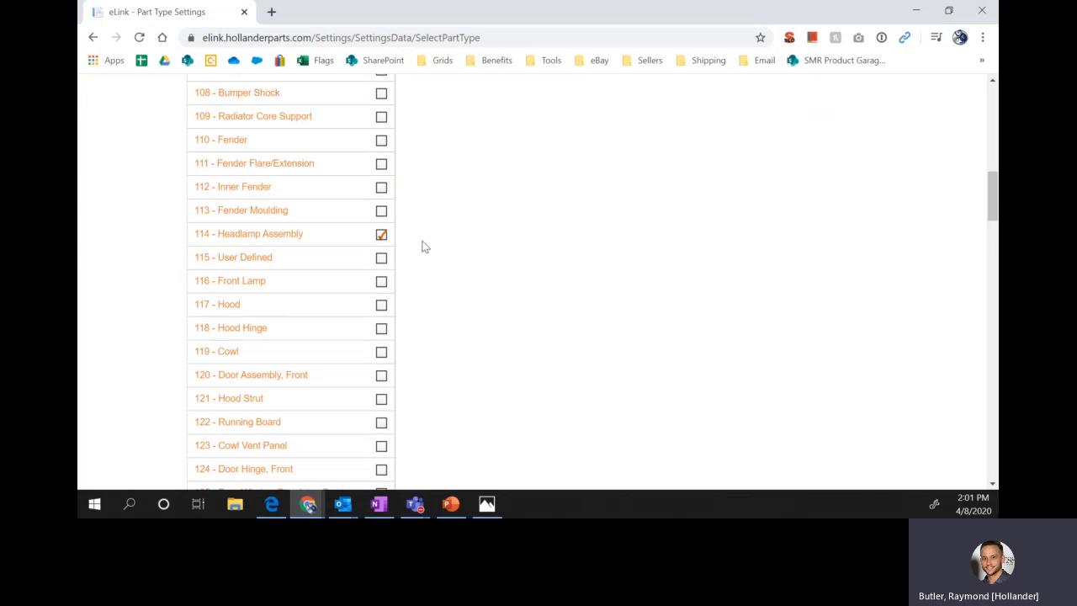
scroll(433, 244, up, 4)
scroll(433, 244, up, 2)
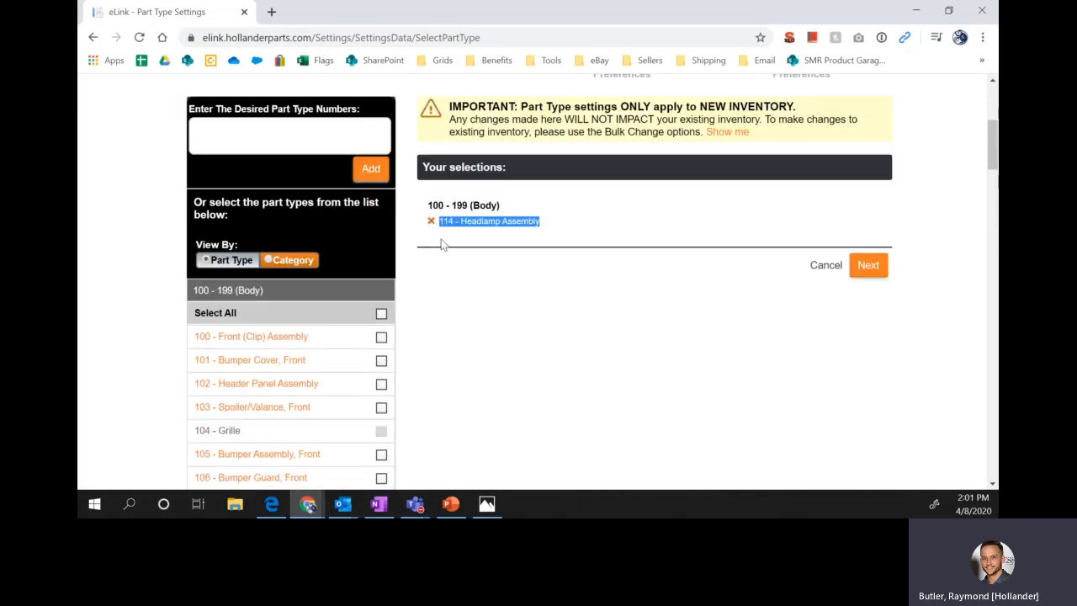
scroll(441, 243, up, 2)
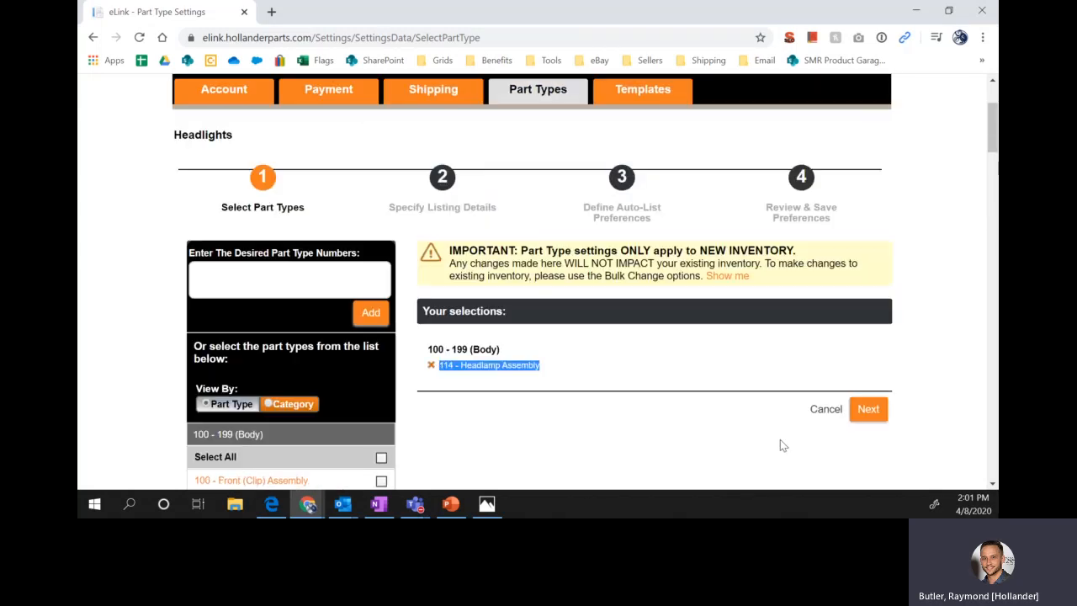
Proceed to the Specify Listing Details stage and expand the Item Details section.
click(868, 411)
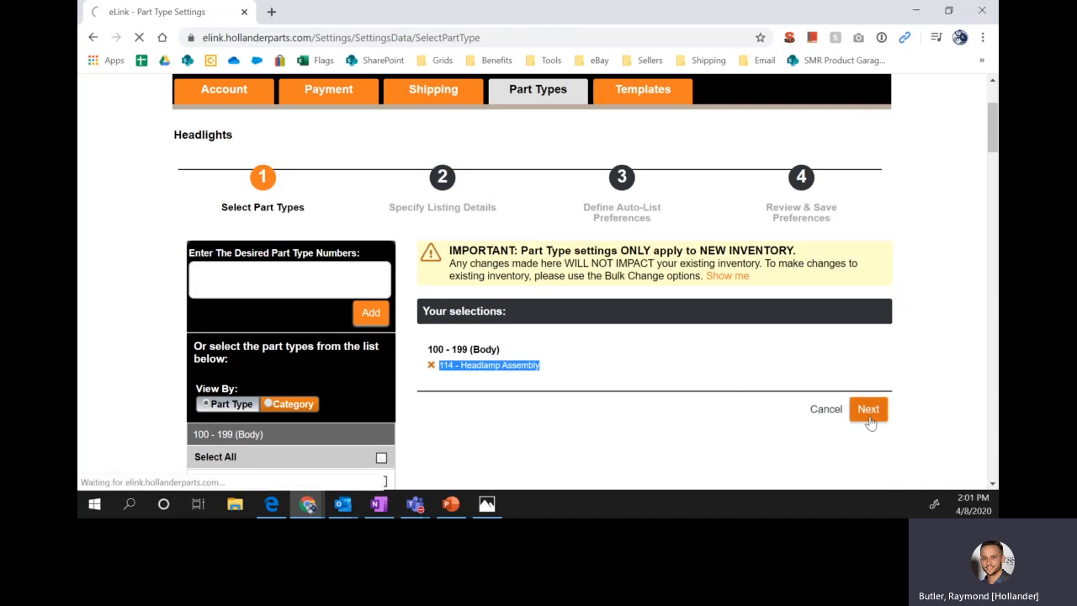
scroll(719, 315, down, 3)
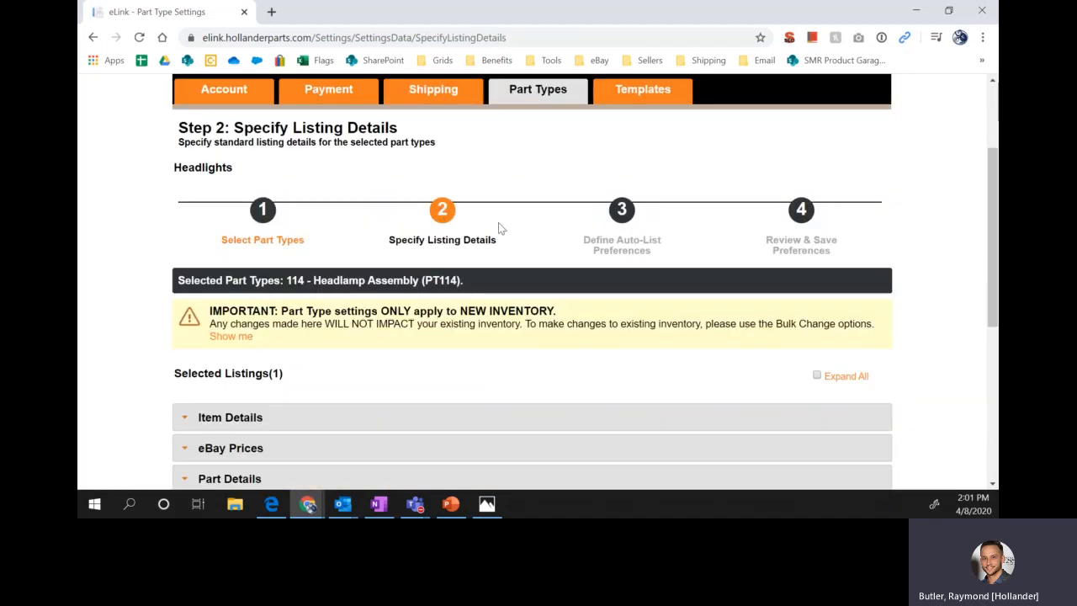
scroll(489, 226, down, 3)
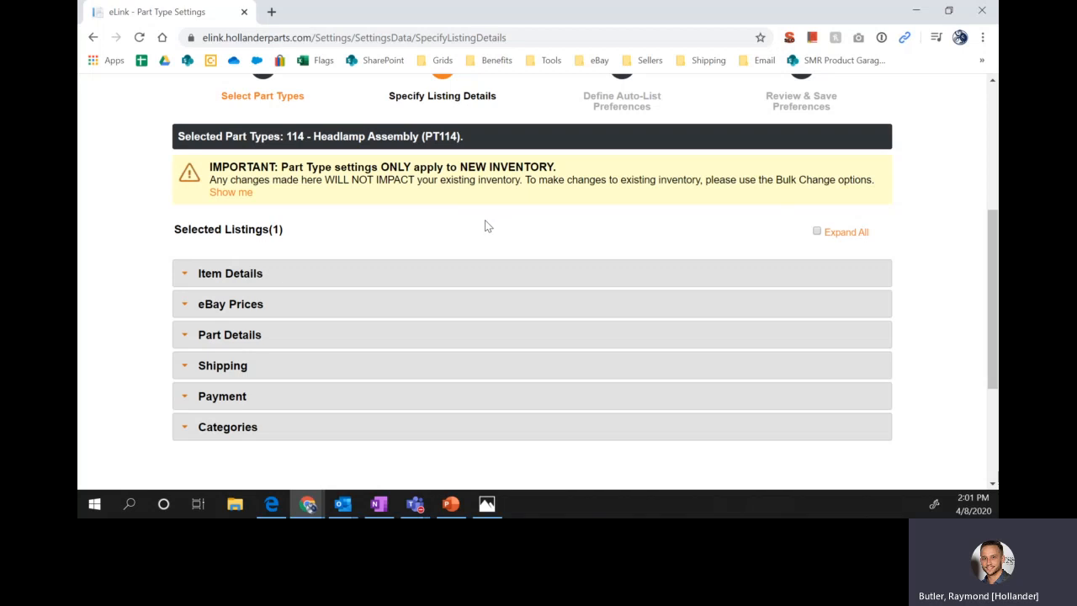
scroll(458, 270, down, 3)
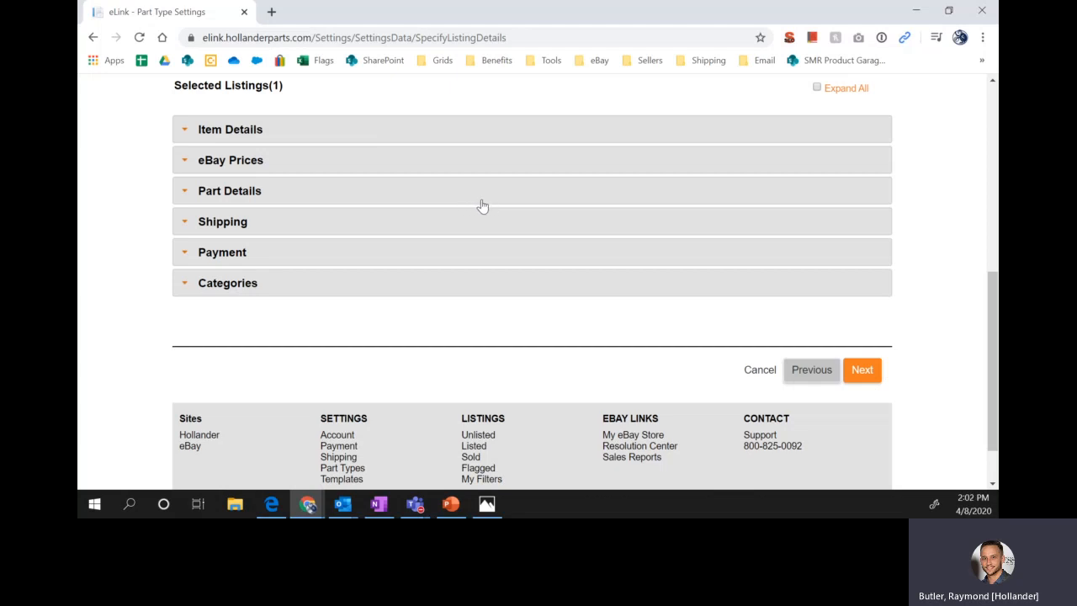
click(308, 140)
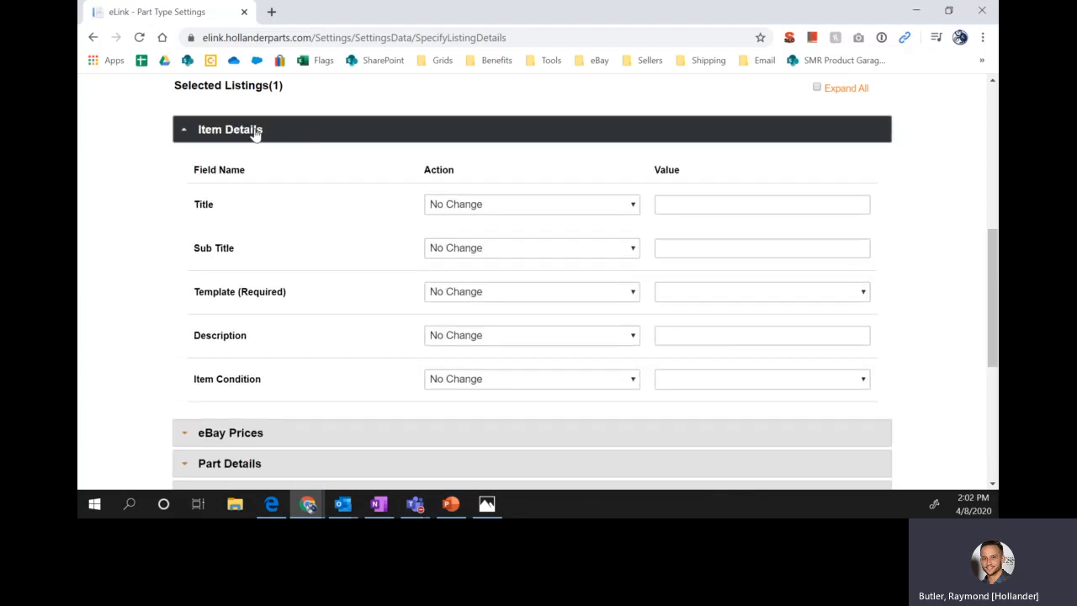
drag(264, 132, 200, 135)
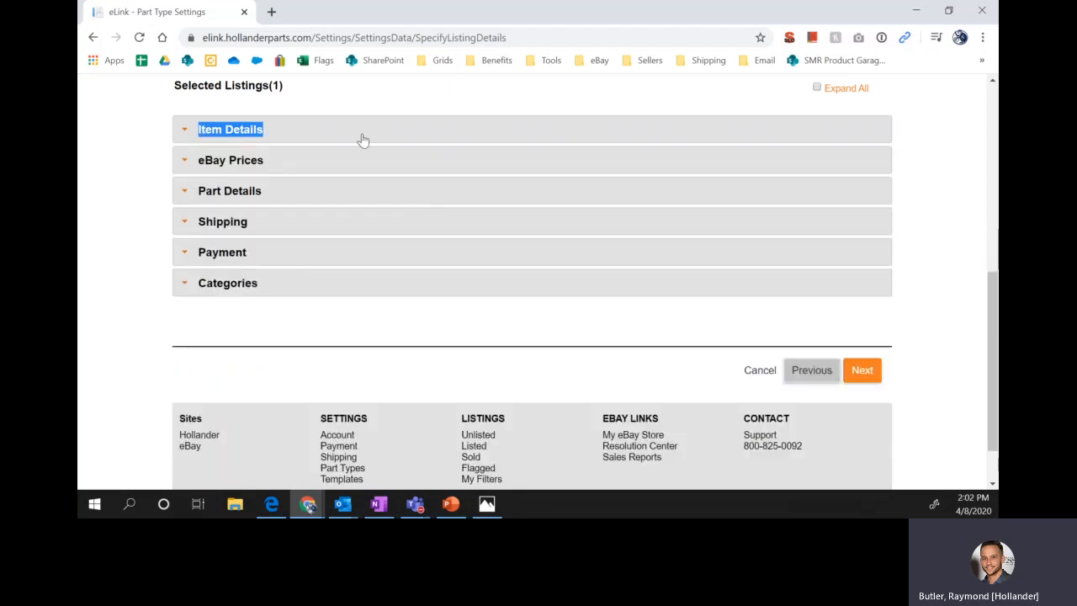
click(362, 139)
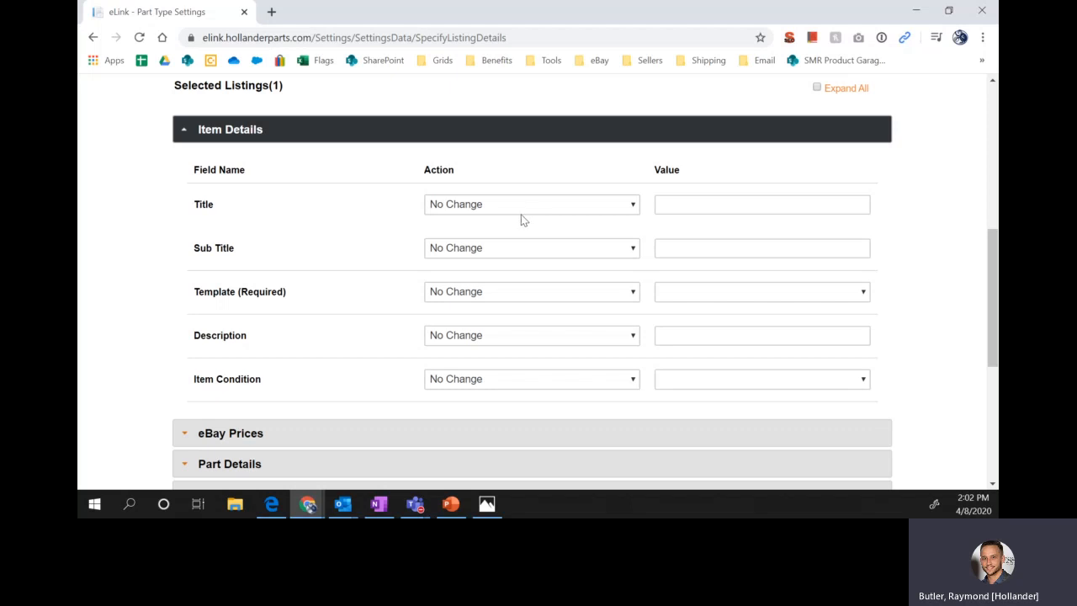
Set the Sub Title field's action to Change To in the item details.
click(508, 252)
click(513, 292)
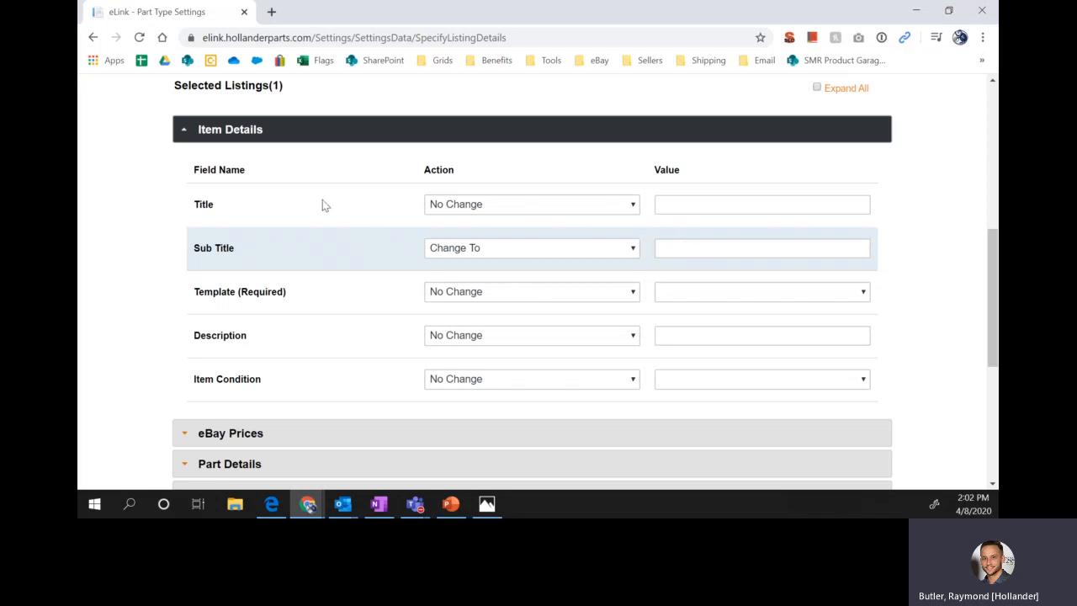
drag(235, 203, 193, 203)
drag(202, 246, 259, 252)
click(462, 252)
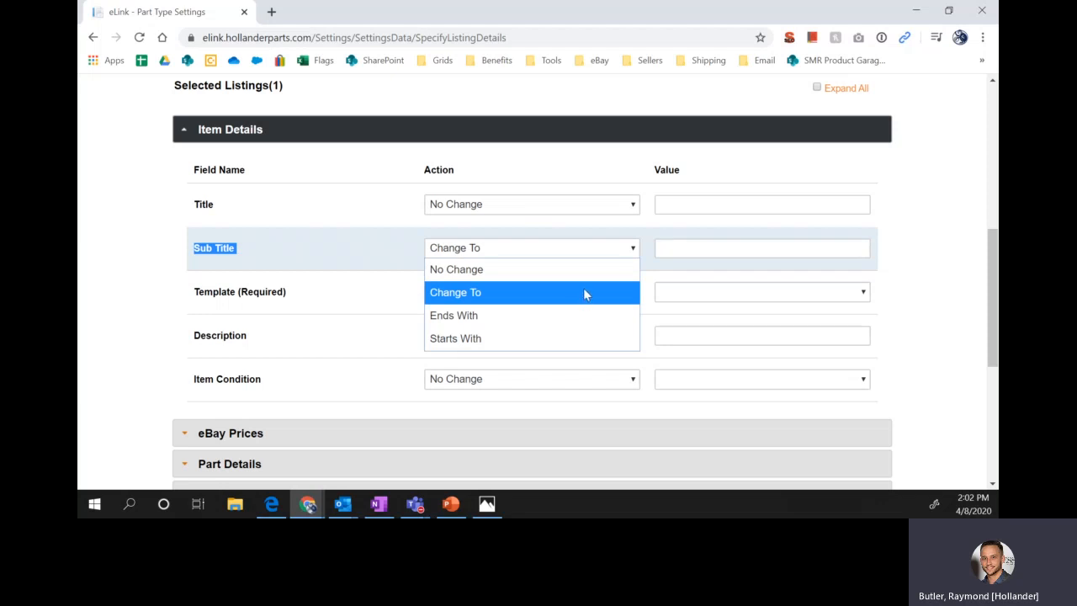
click(507, 295)
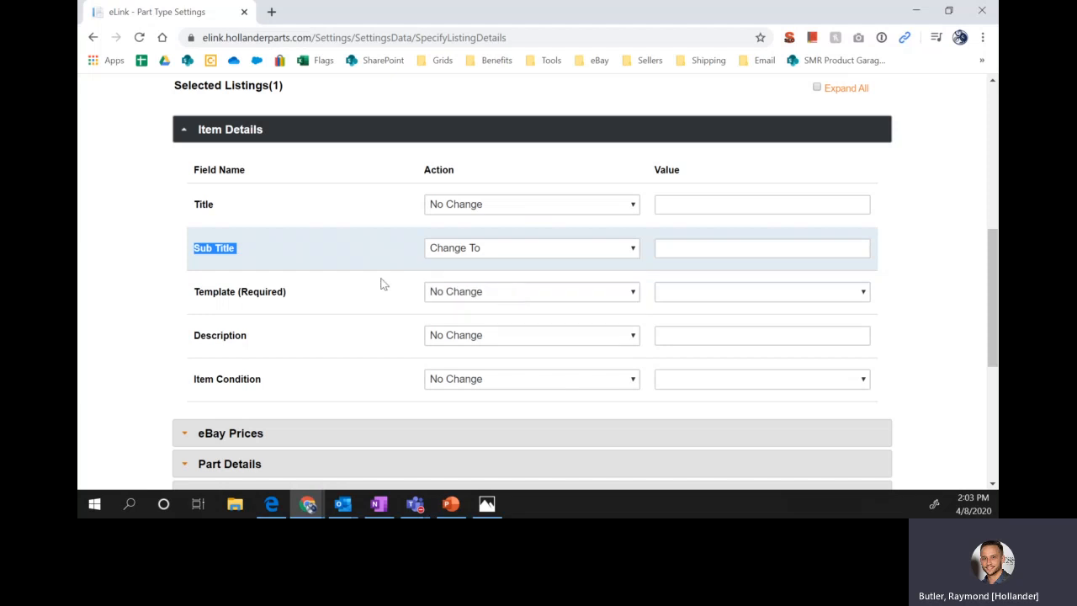
Set the Sub Title value to "Highest Quality Guaranteed - 6 Month Warranty".
click(705, 248)
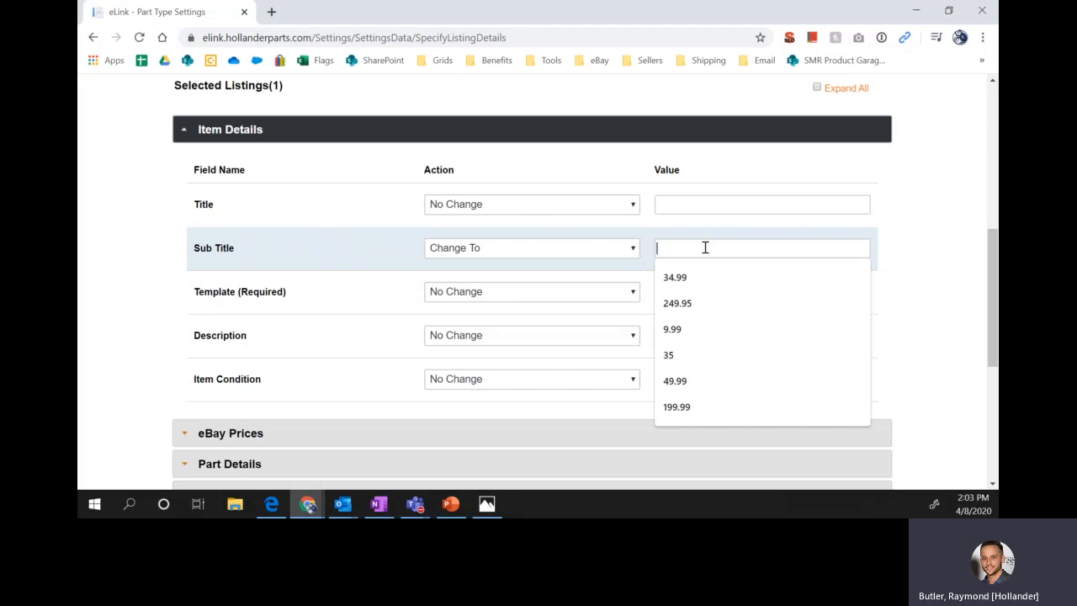
text(High)
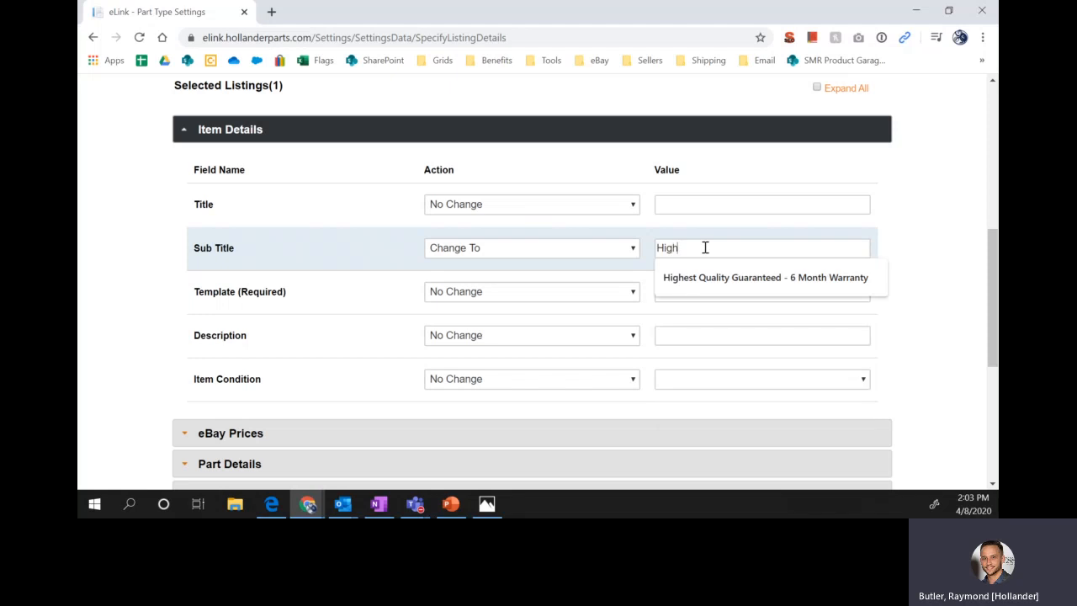
click(748, 272)
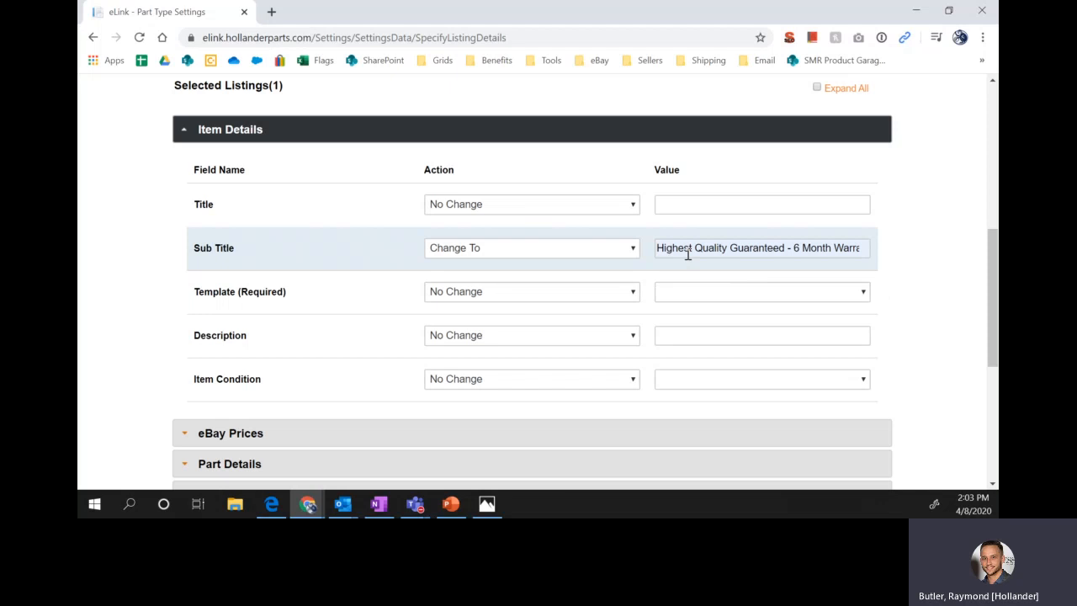
drag(786, 247, 665, 247)
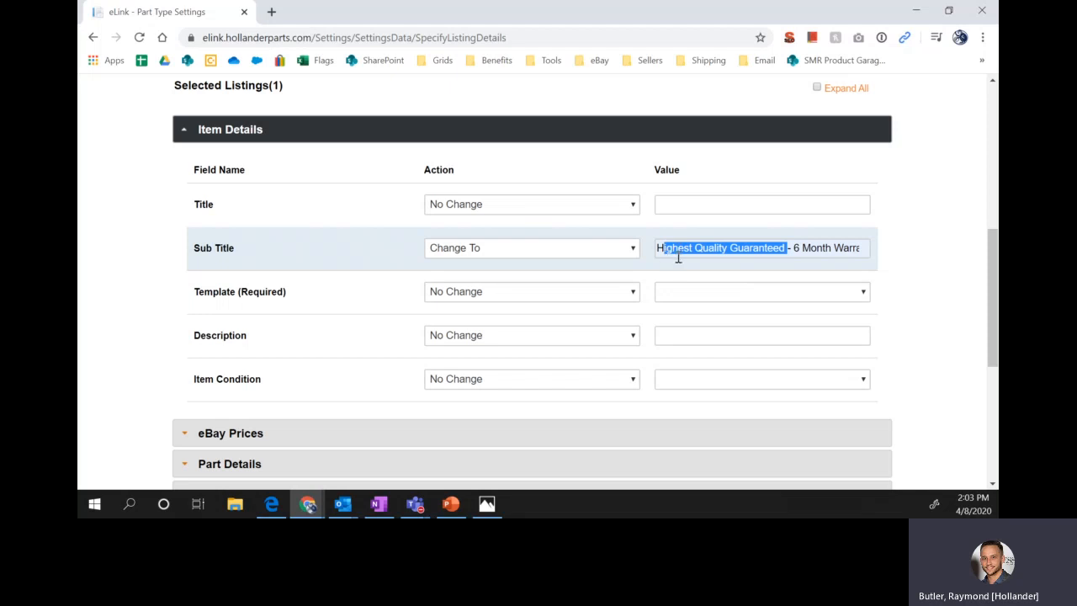
Set the required Template field's action to Change To with Hollander Standard as its value.
click(491, 294)
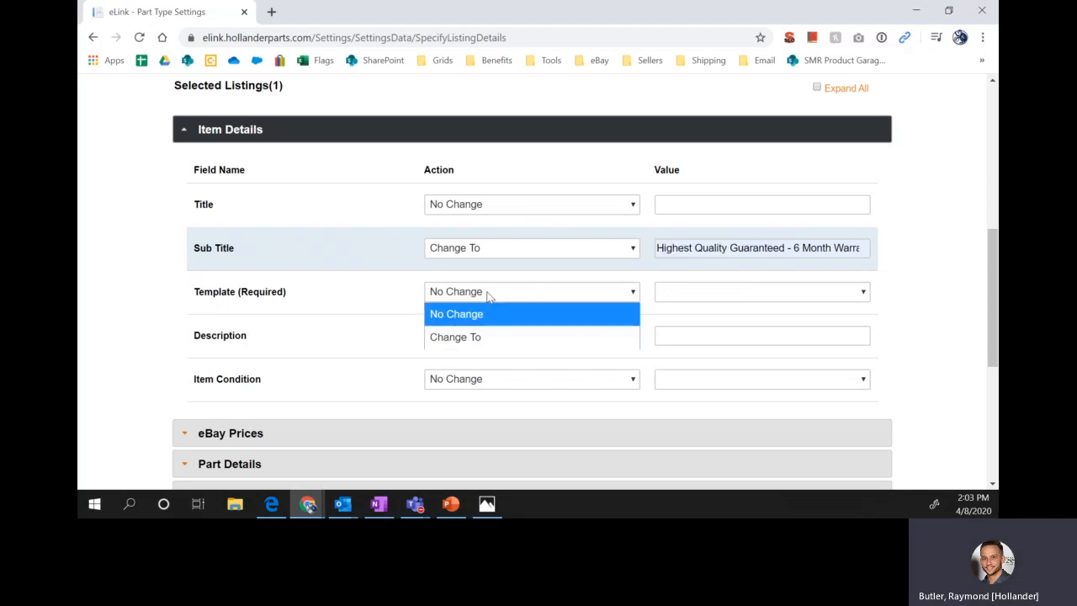
click(498, 337)
click(686, 293)
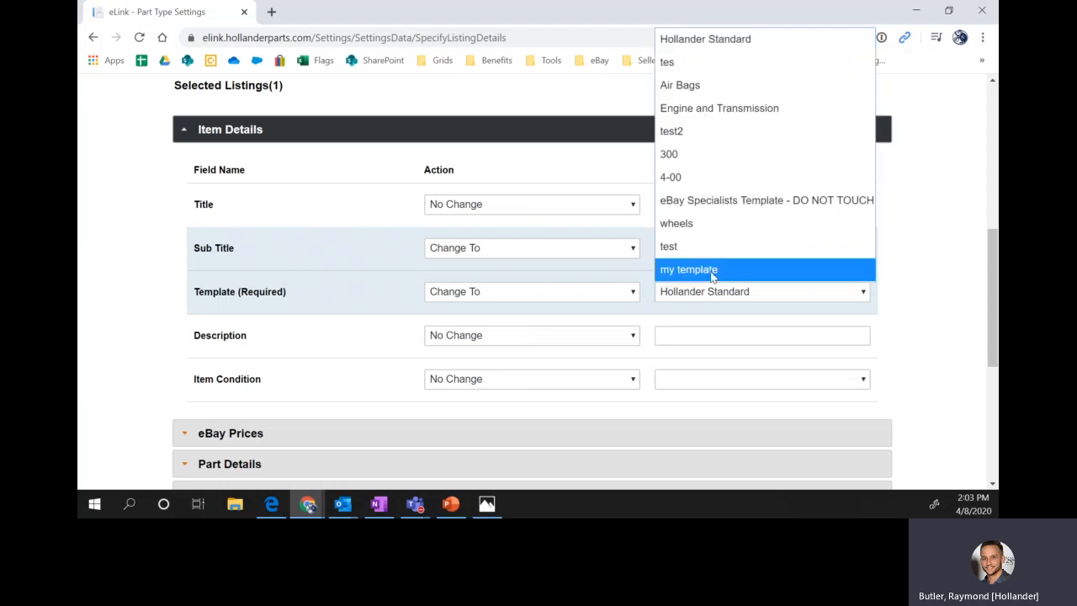
click(726, 40)
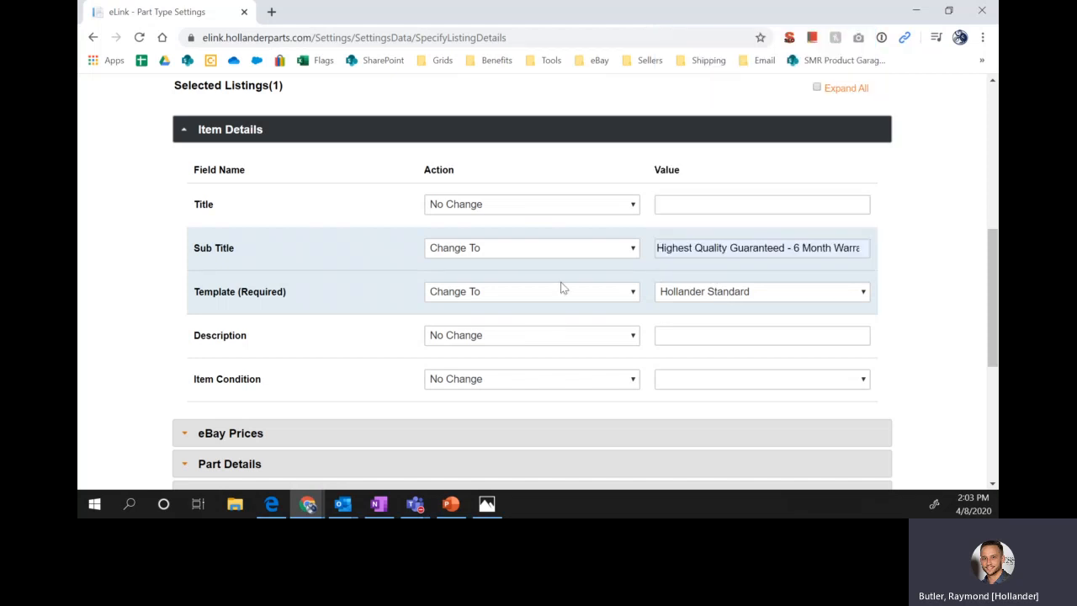
click(574, 335)
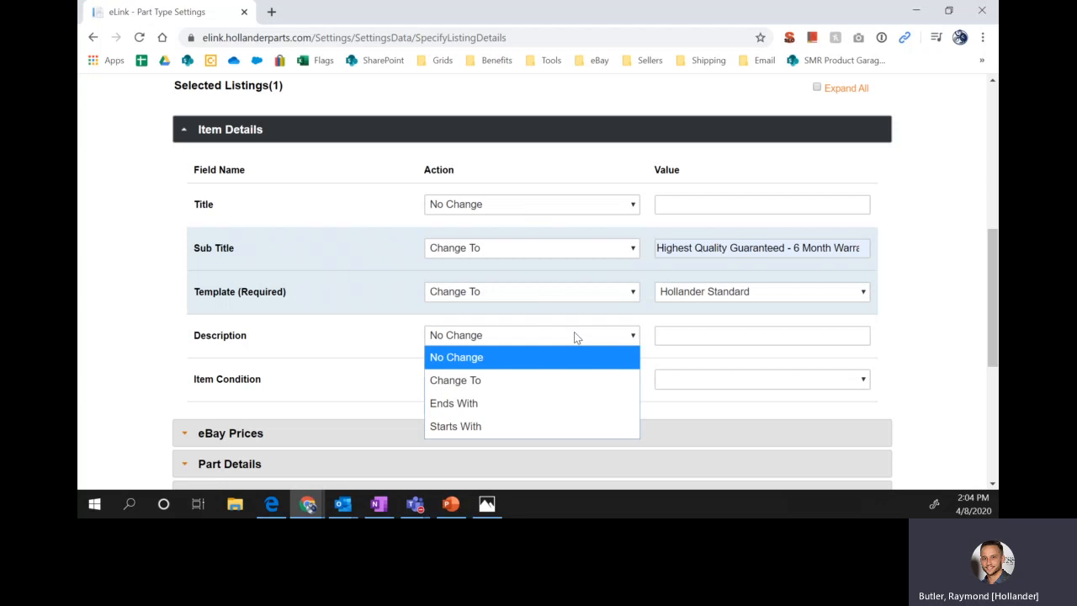
click(572, 379)
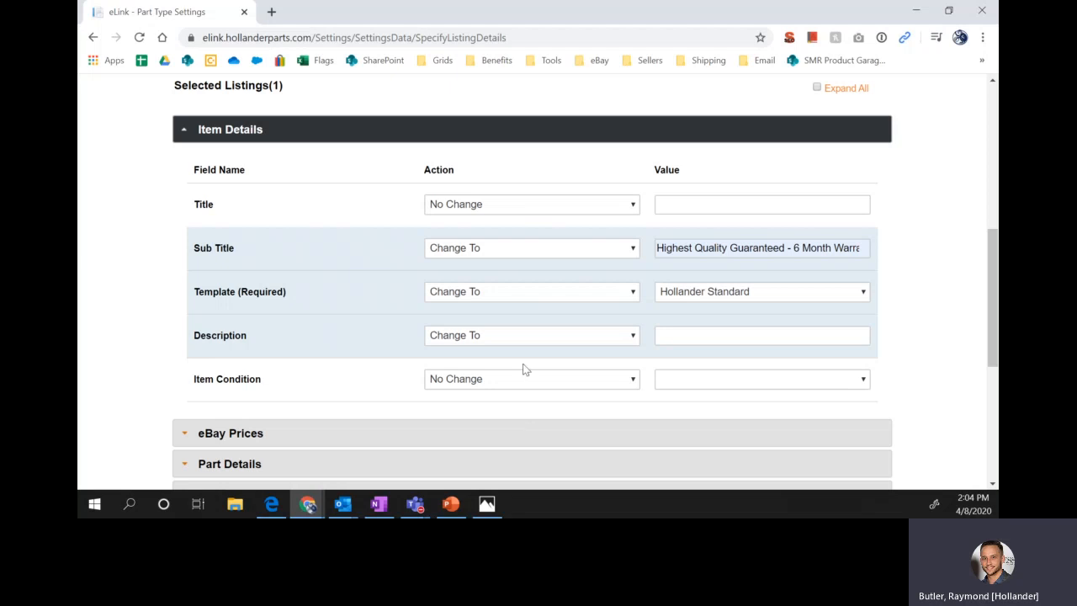
click(562, 335)
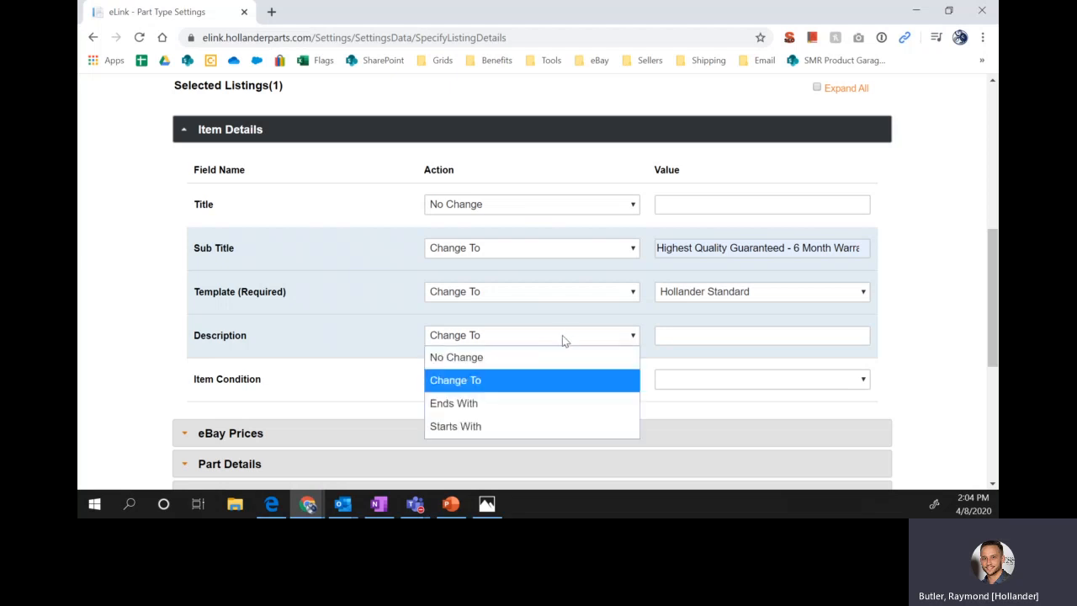
click(552, 383)
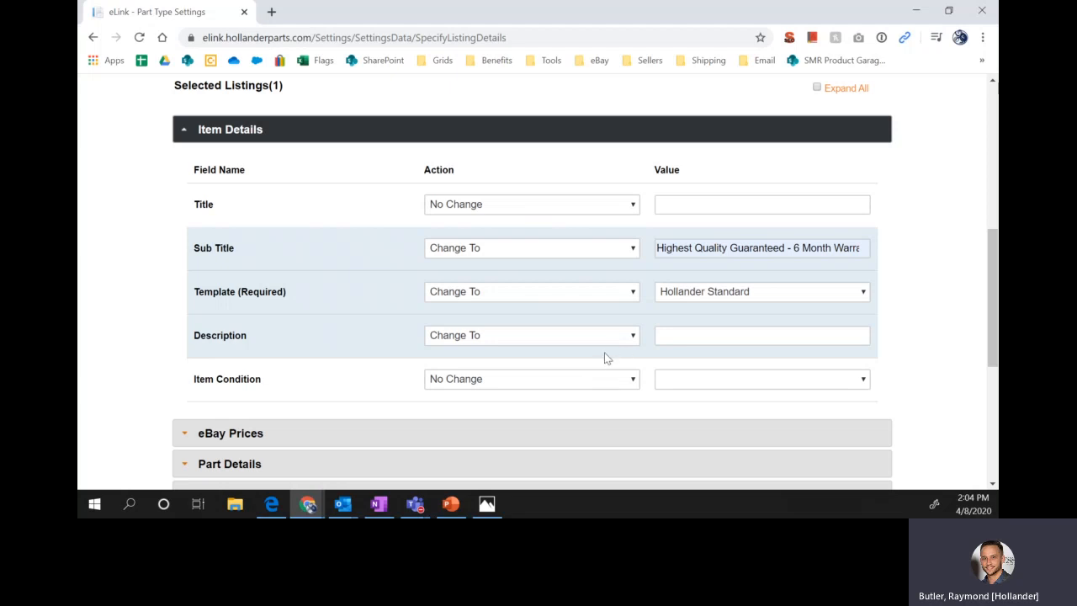
scroll(561, 353, down, 2)
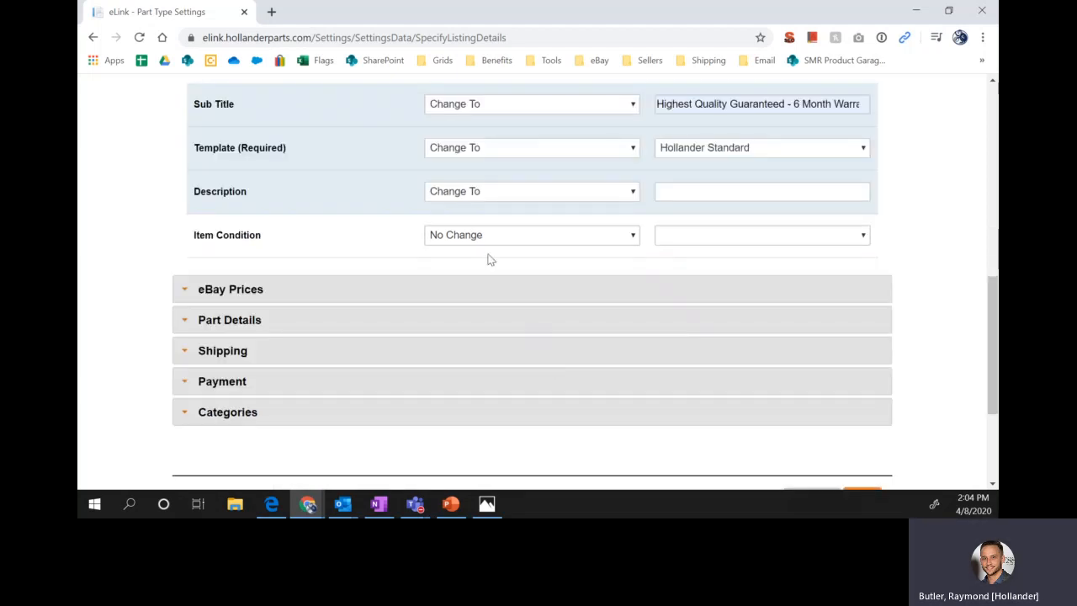
click(544, 196)
click(496, 209)
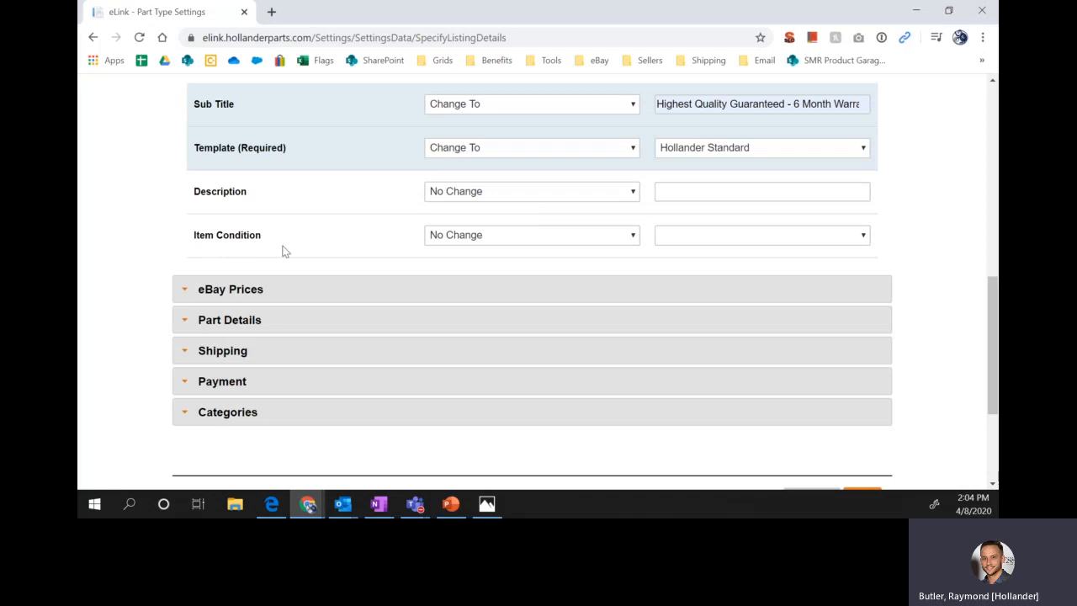
Expand the eBay Prices section and change the Listing Format to Fixed Price.
click(308, 304)
scroll(378, 292, down, 2)
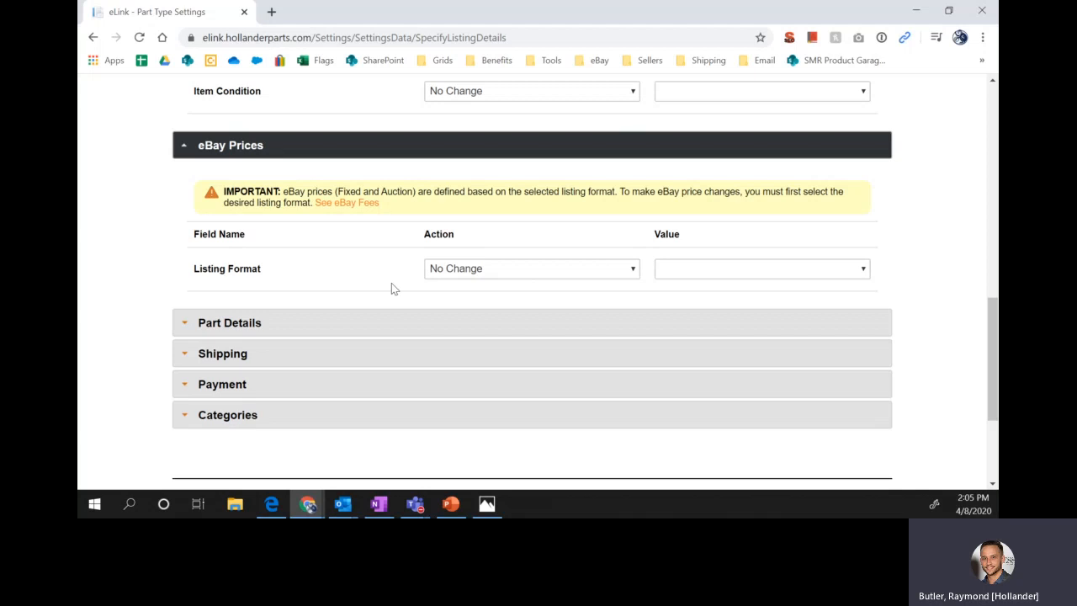
click(442, 270)
click(479, 311)
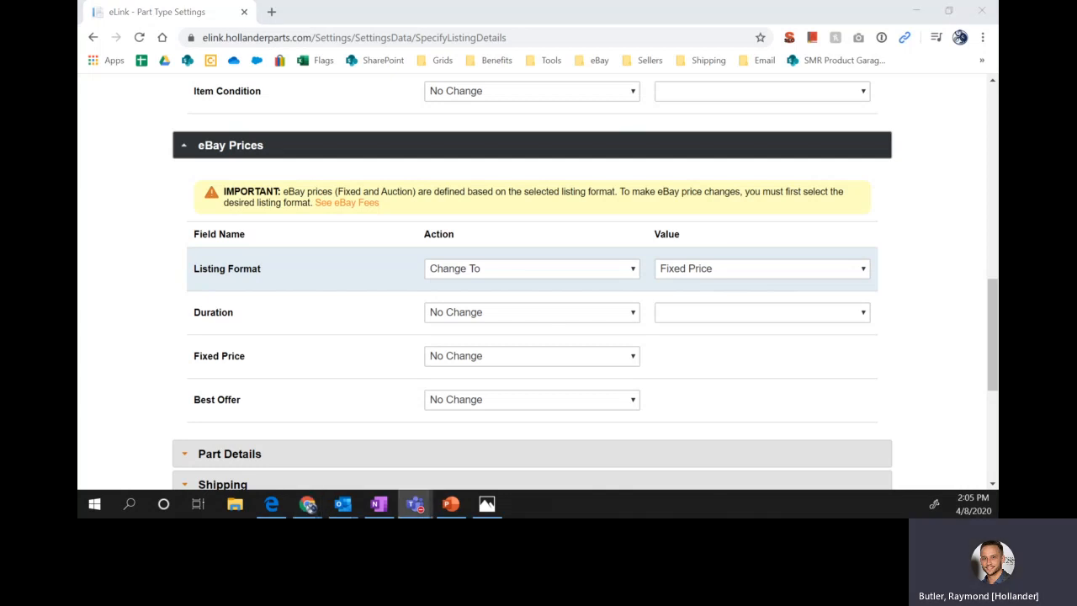
Set the Fixed Price action to Increase by Value with an amount of $24.98.
click(513, 363)
click(513, 363)
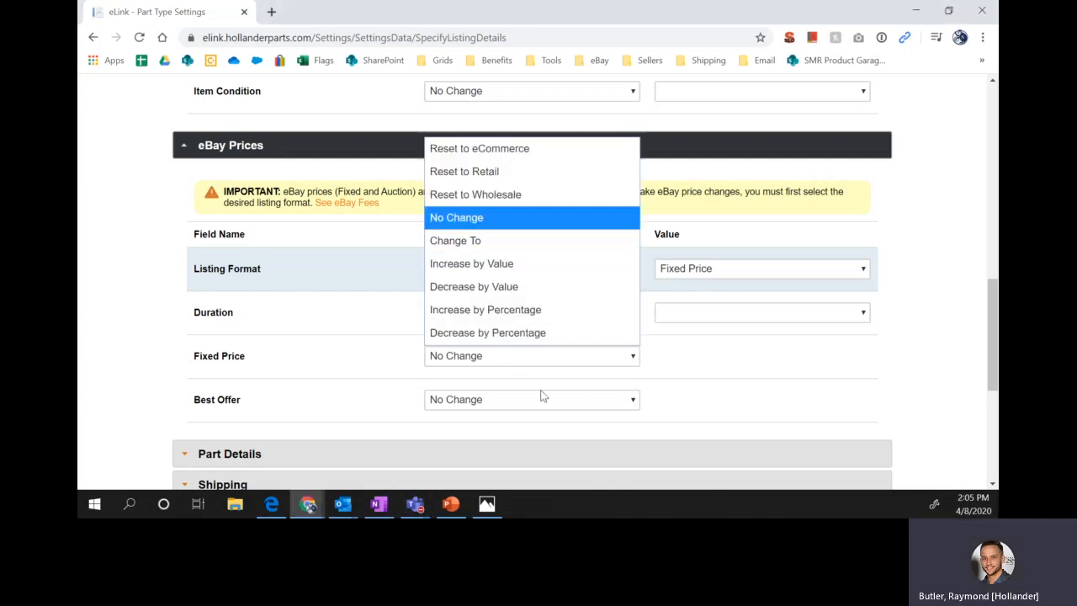
click(471, 263)
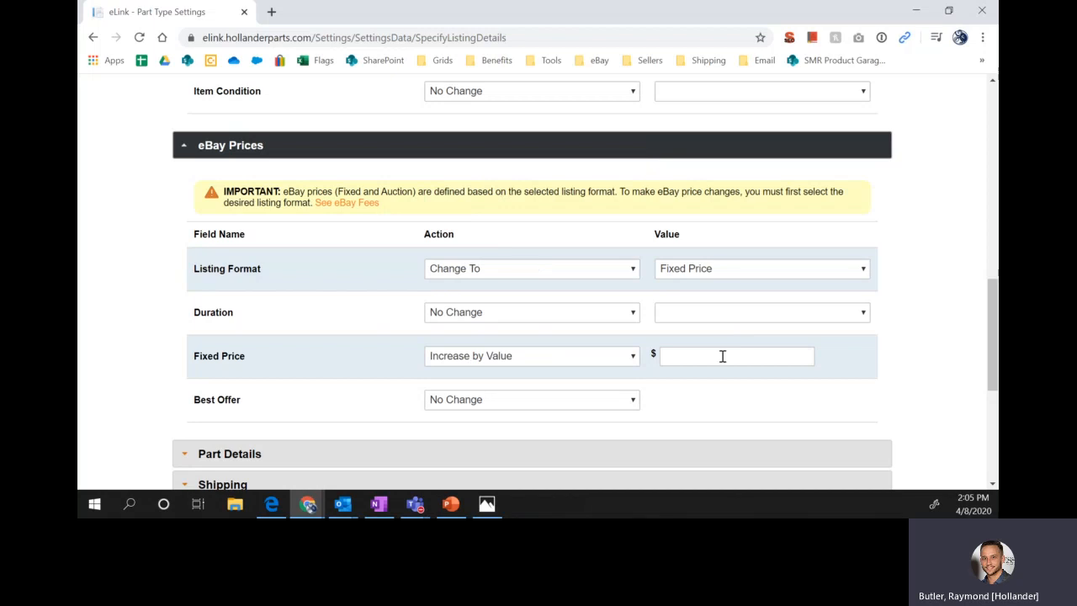
click(722, 356)
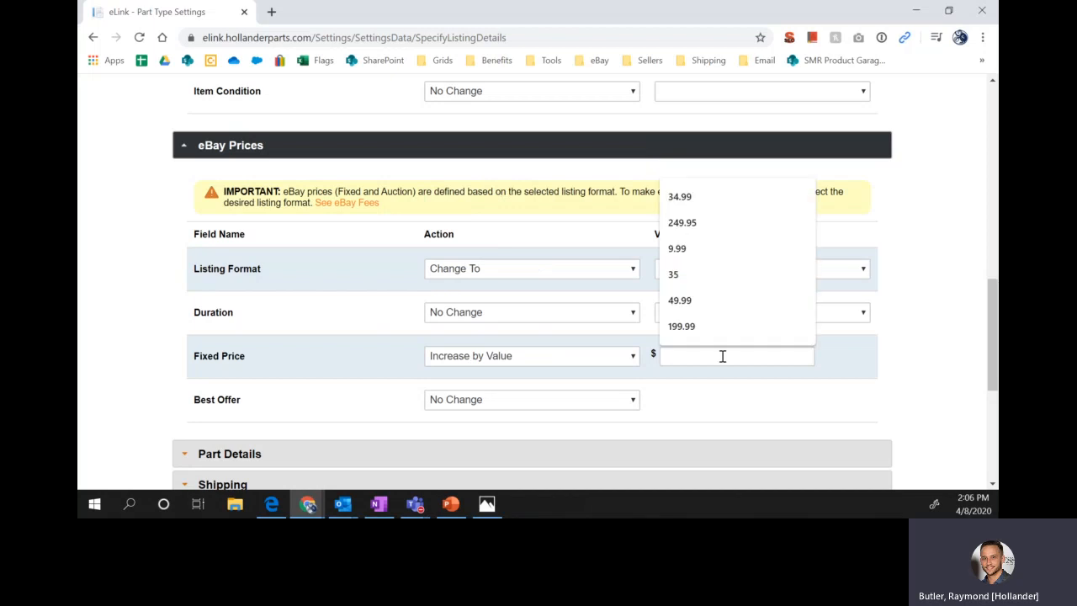
text(24.99)
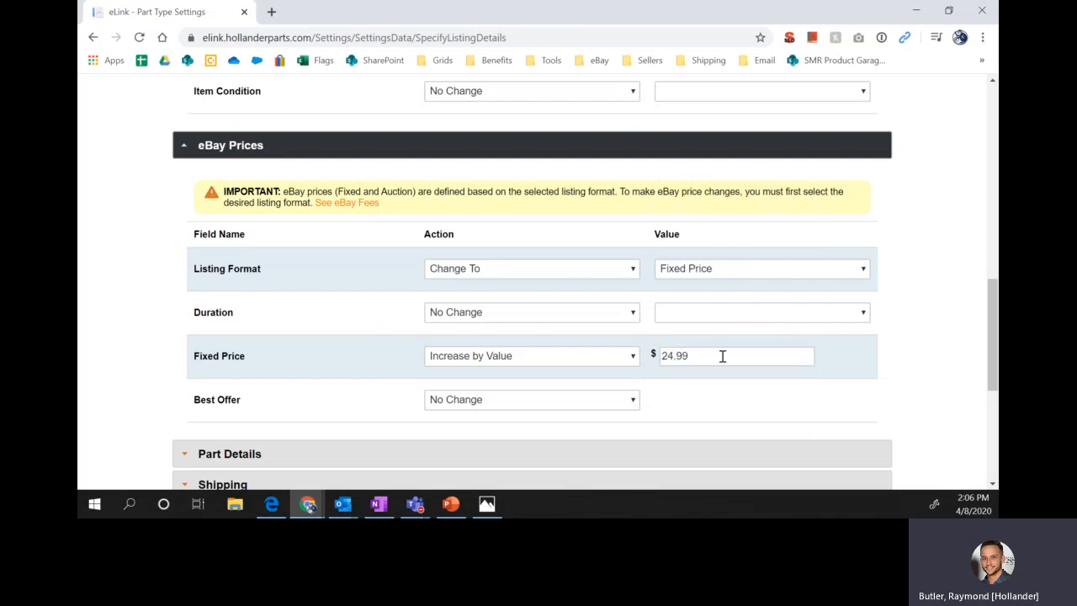
key(BackSpace)
key(BackSpace)
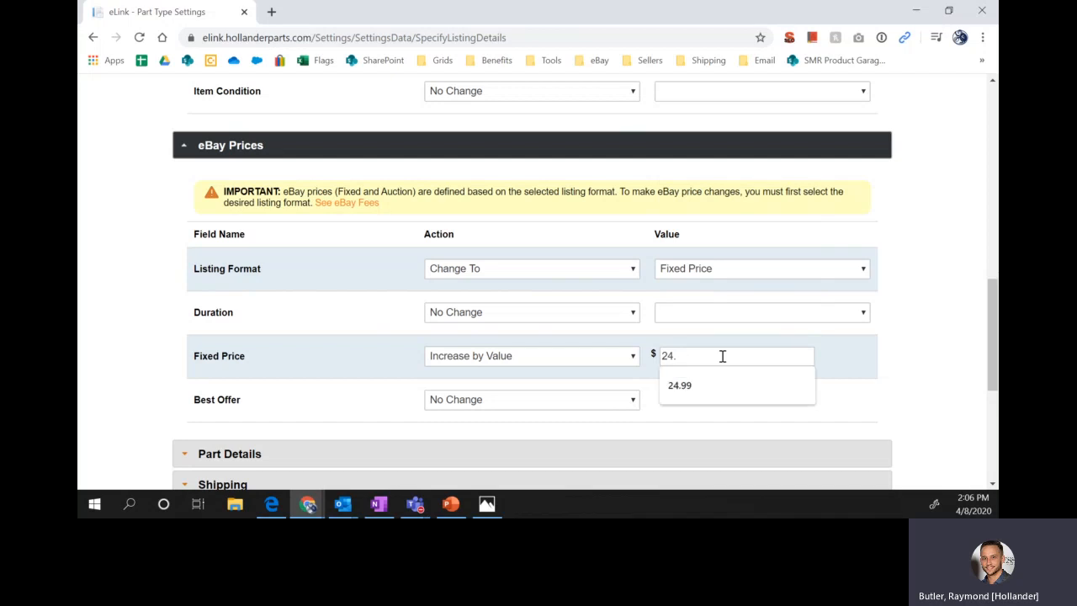
text(88)
key(BackSpace)
key(BackSpace)
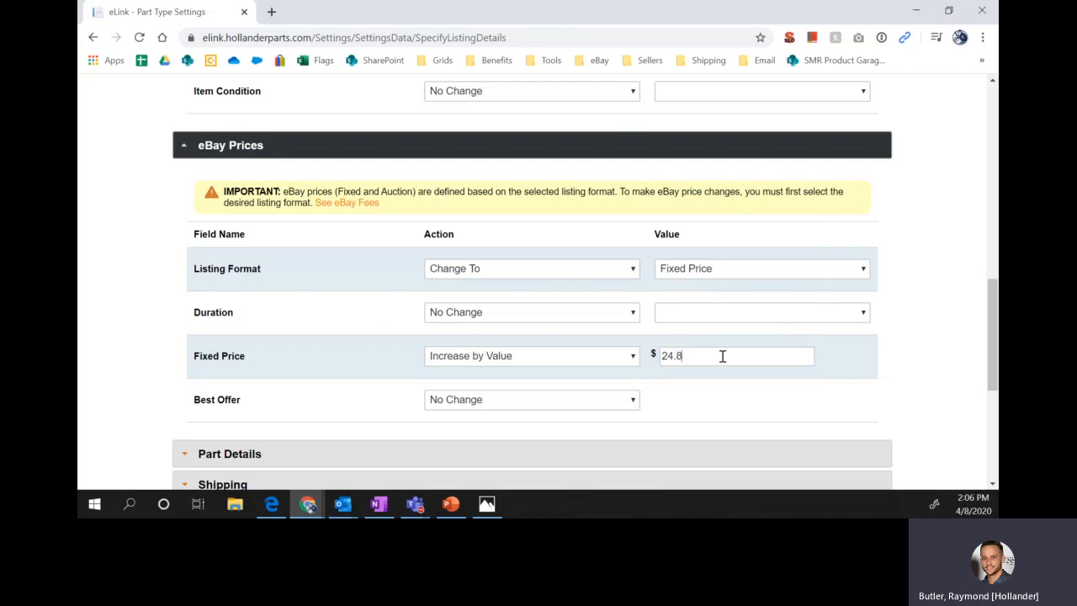
text(98)
drag(683, 356, 714, 354)
Set the Best Offer option in the eBay Prices section to Yes.
scroll(717, 357, down, 1)
scroll(718, 357, down, 1)
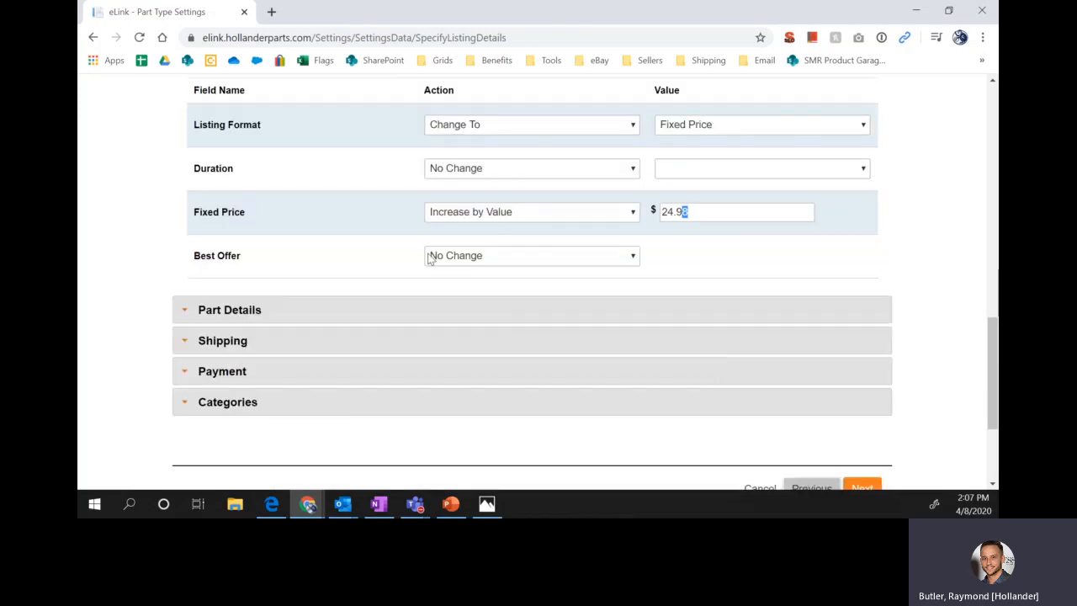
click(433, 256)
click(505, 322)
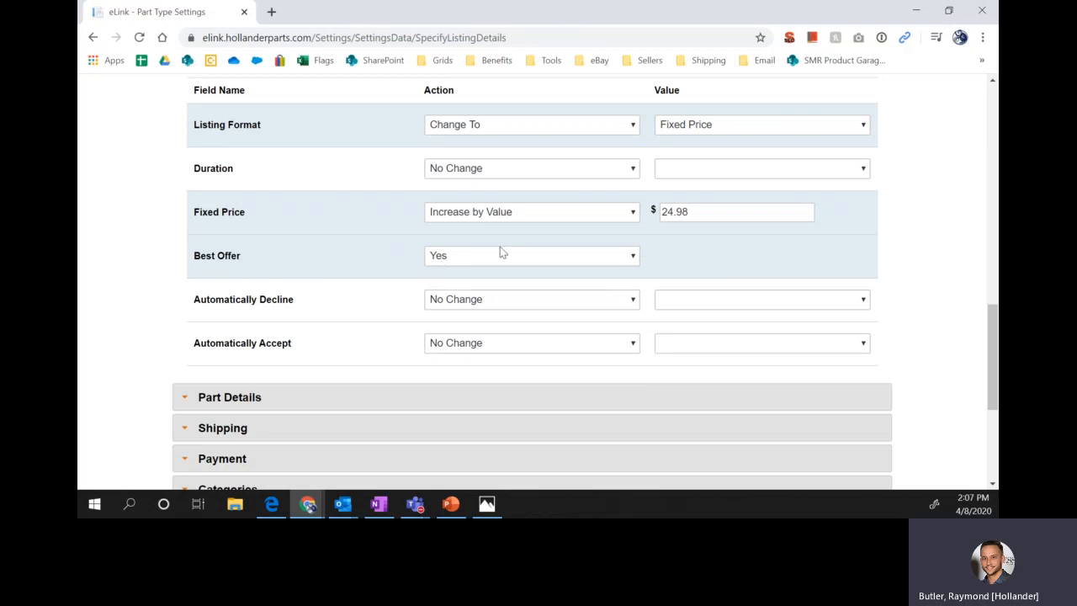
Expand the Part Details section and change the Warranty to 6 Month.
scroll(481, 262, down, 2)
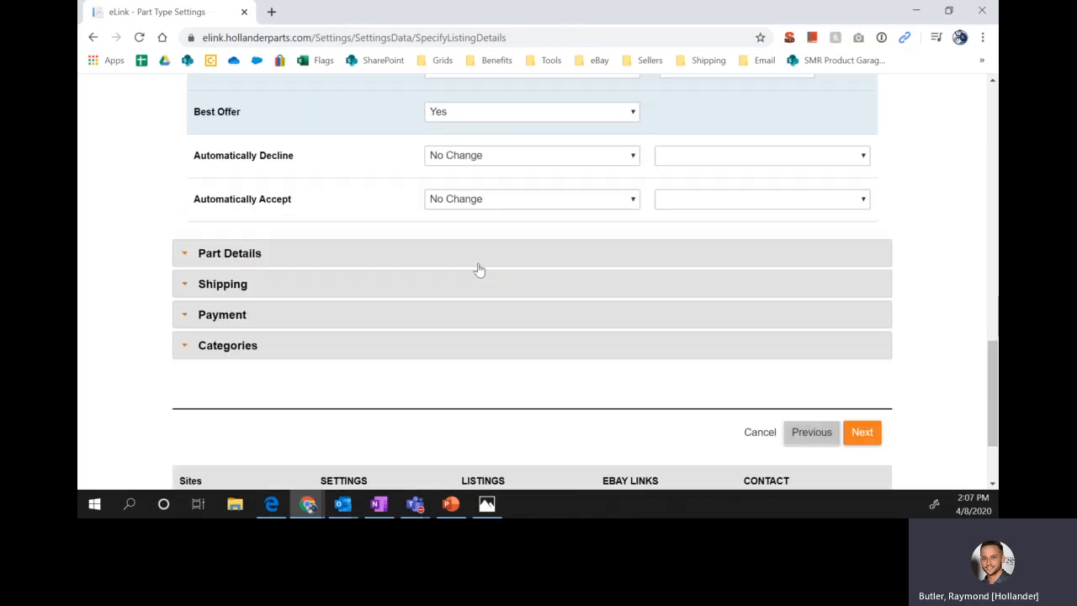
click(379, 250)
scroll(497, 273, down, 2)
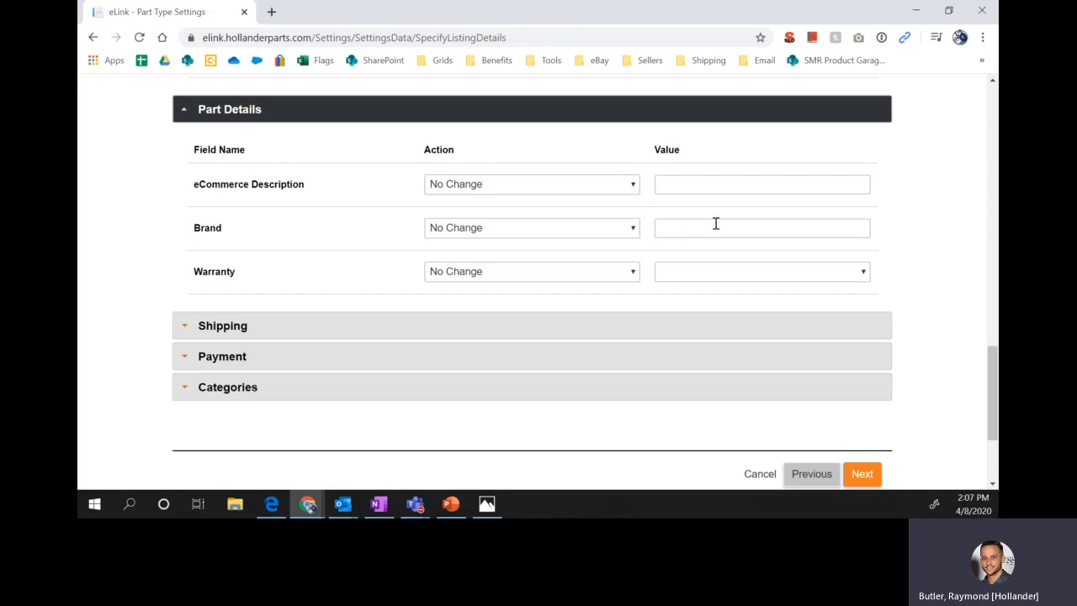
click(465, 273)
click(469, 315)
click(721, 271)
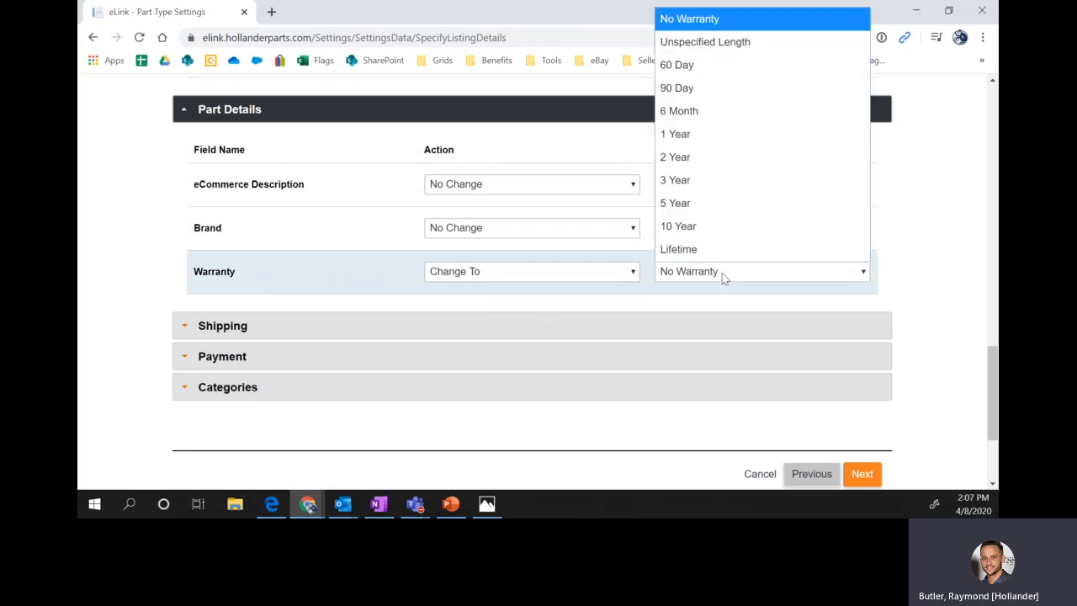
click(722, 111)
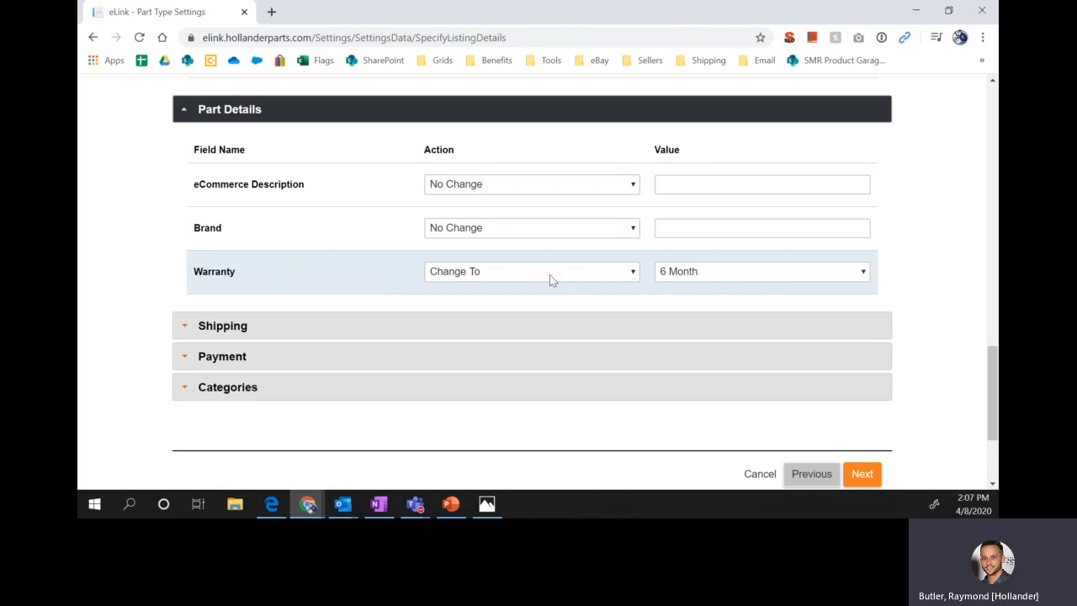
Expand the Shipping section and change the required Shipping Preset to Free Standard Shipping with 1 Day Handling.
scroll(547, 280, down, 3)
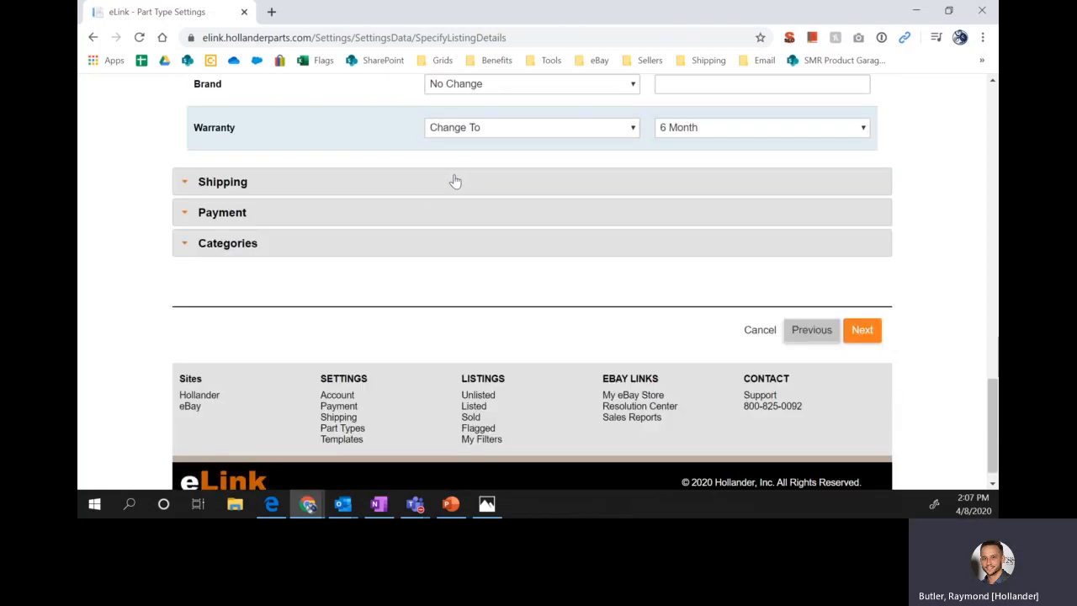
click(455, 182)
scroll(459, 190, down, 2)
scroll(458, 190, up, 2)
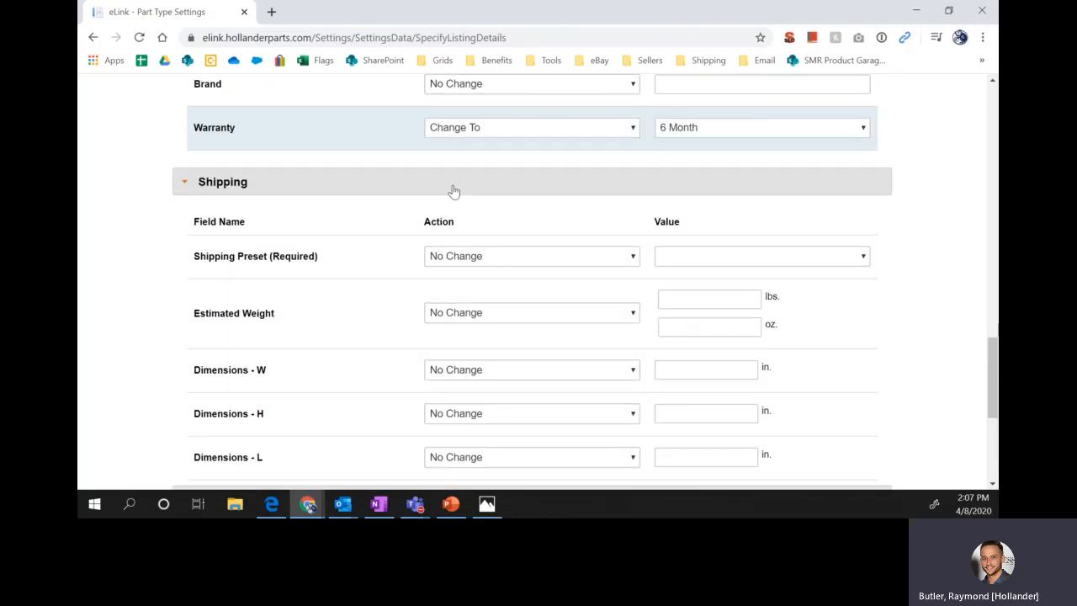
click(454, 191)
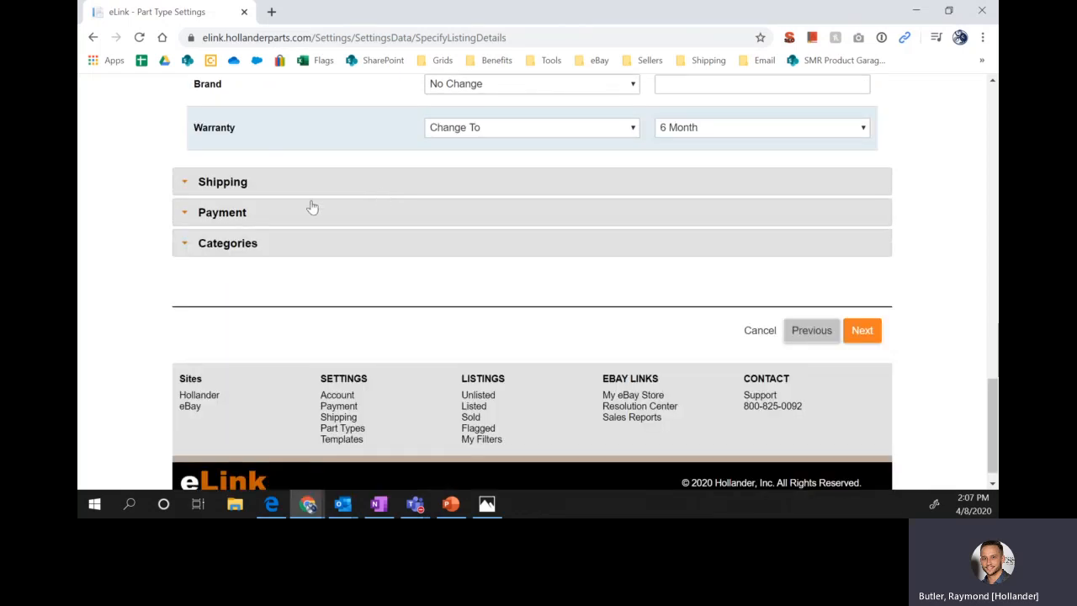
click(353, 189)
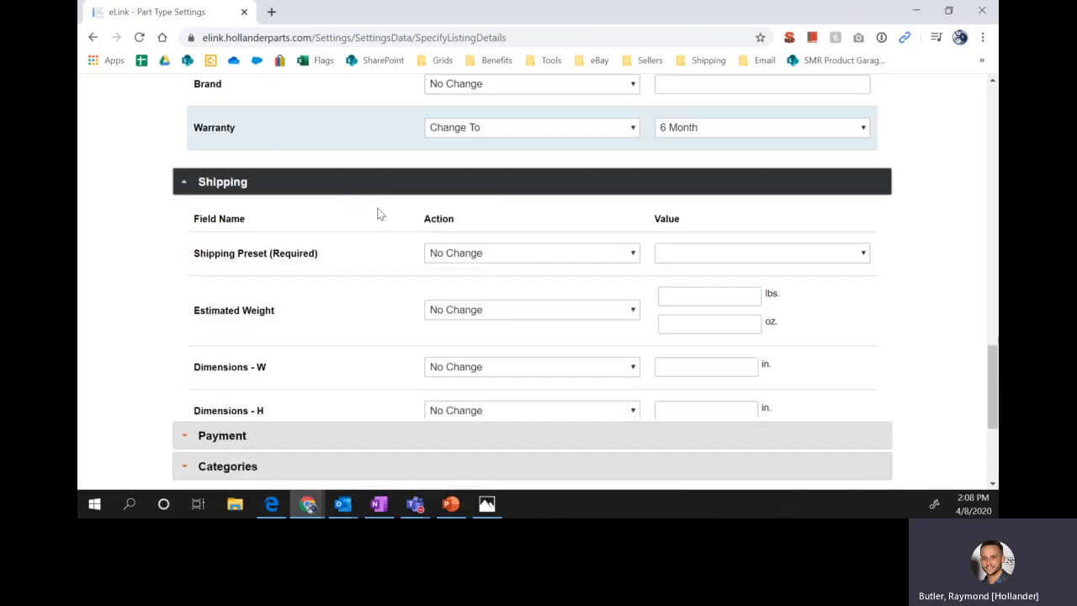
click(492, 255)
click(546, 305)
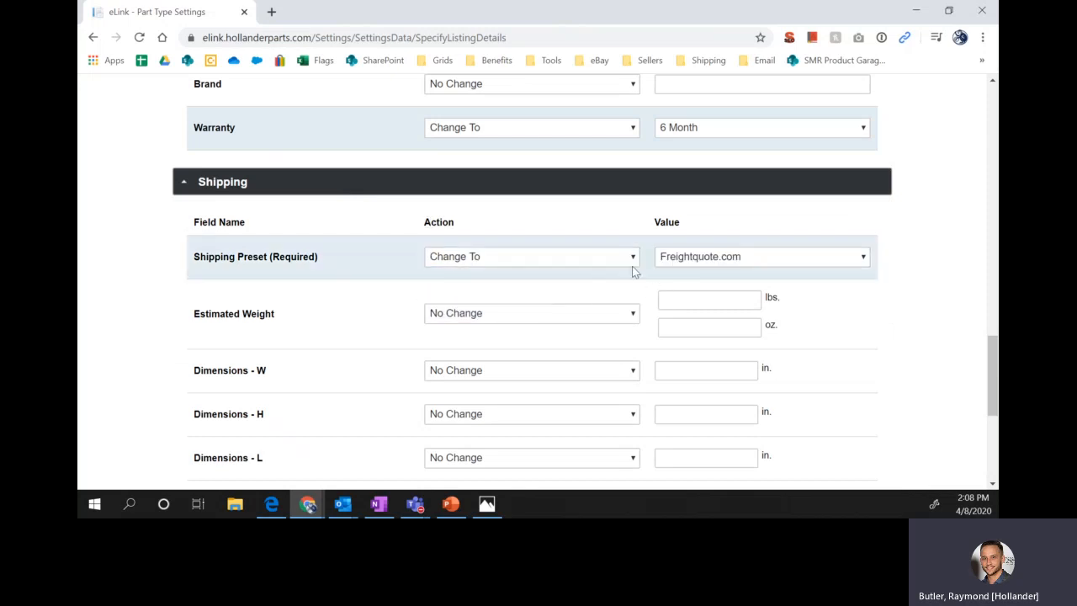
click(674, 260)
click(727, 239)
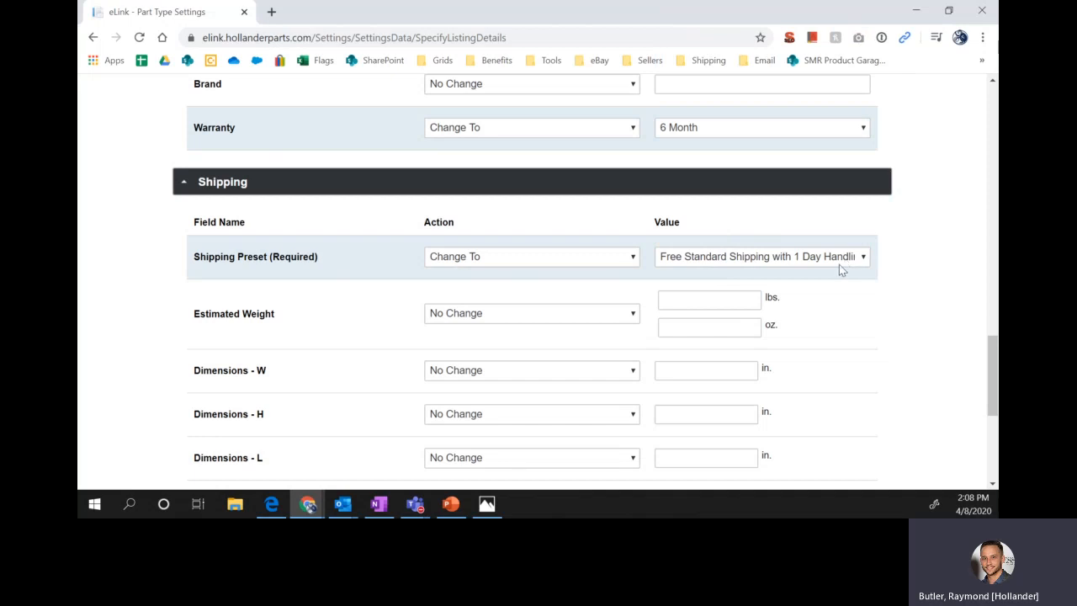
Expand the Payment section and set the required Payment Presets field's action to Change To.
scroll(841, 266, down, 3)
click(451, 229)
scroll(445, 233, down, 2)
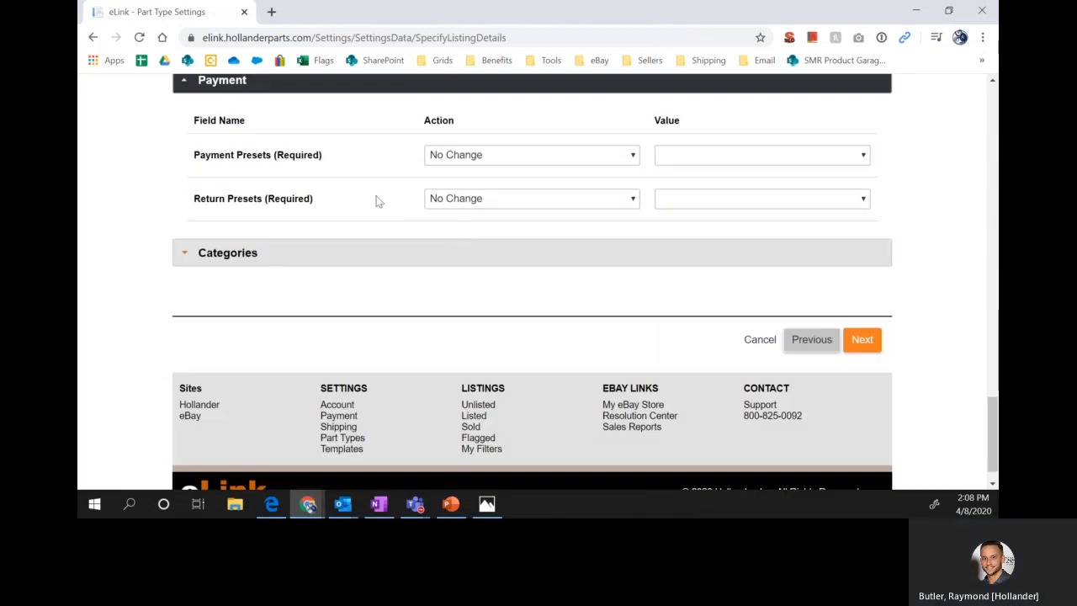
click(486, 161)
click(459, 199)
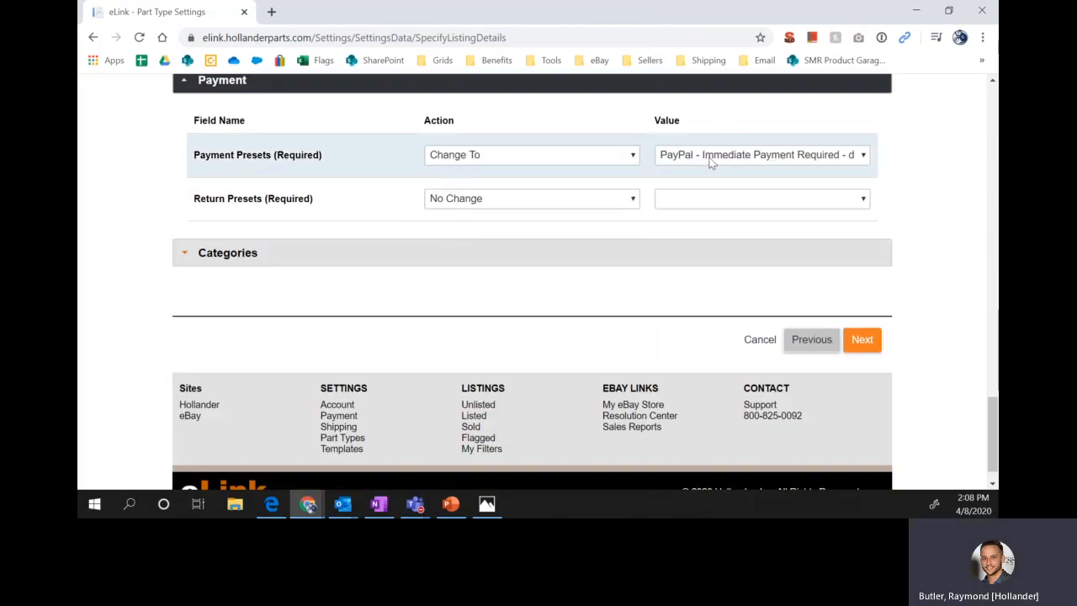
Set Payment Presets to PayPal for Best Offer and Quoted Freight and change Return Presets to 60 Day Return or Exchange No Restock.
click(710, 159)
click(694, 194)
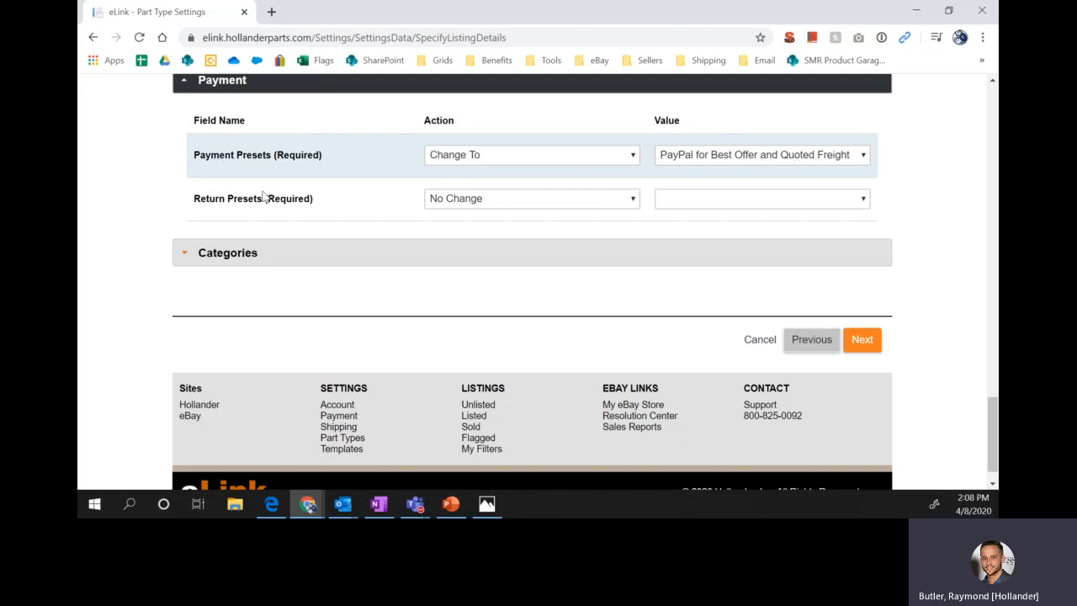
click(467, 199)
click(471, 243)
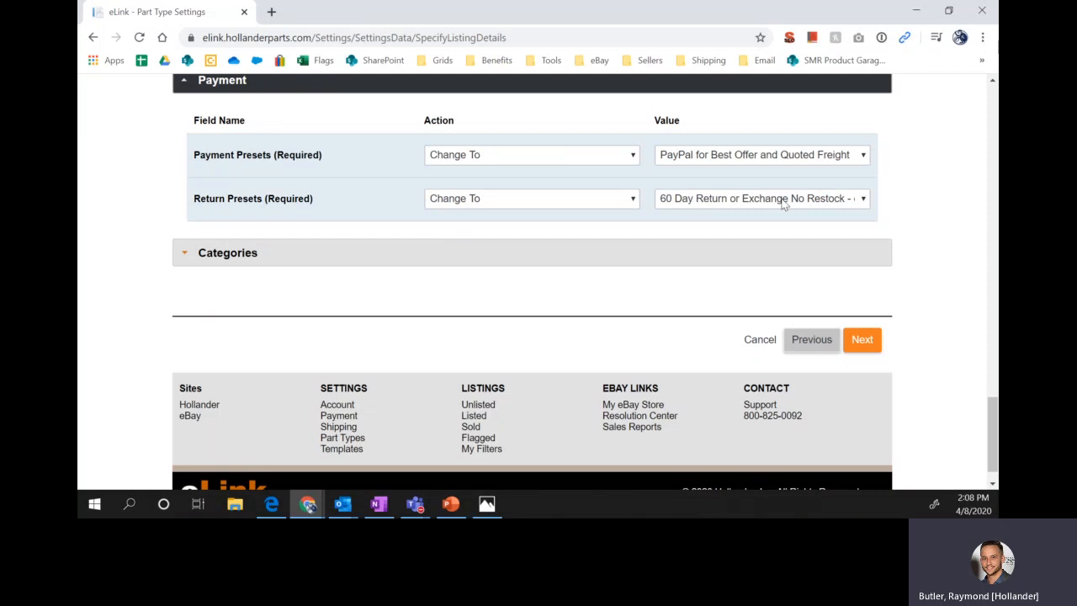
drag(360, 198, 159, 199)
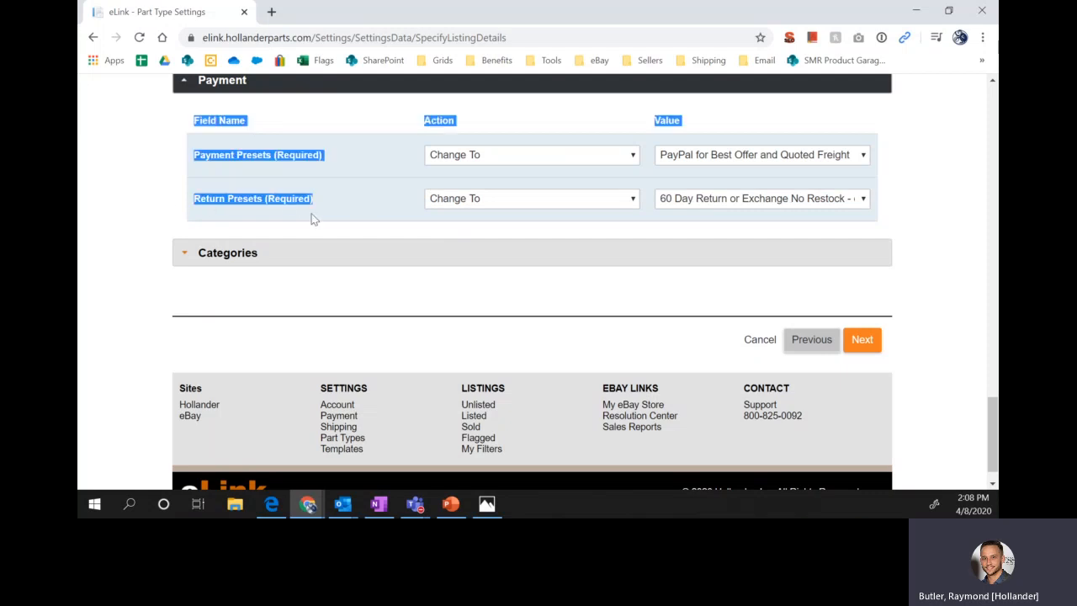
Collapse the Item Details, eBay Prices, Part Details, Shipping and Payment sections of the listing details.
scroll(355, 141, up, 1)
scroll(358, 160, up, 4)
click(356, 180)
scroll(376, 121, up, 5)
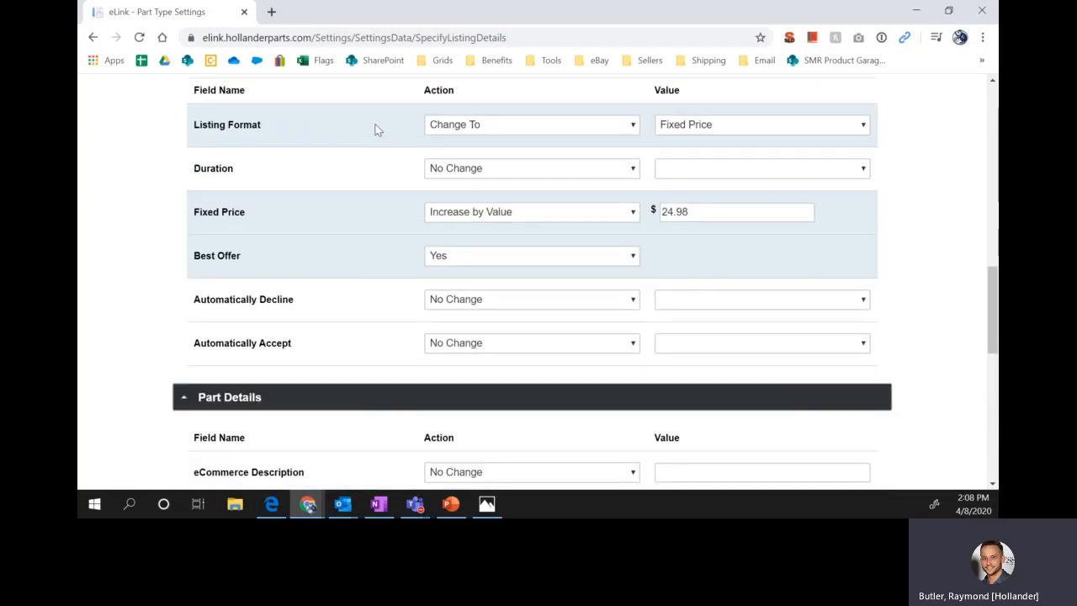
scroll(371, 156, up, 3)
click(373, 134)
click(355, 164)
click(350, 190)
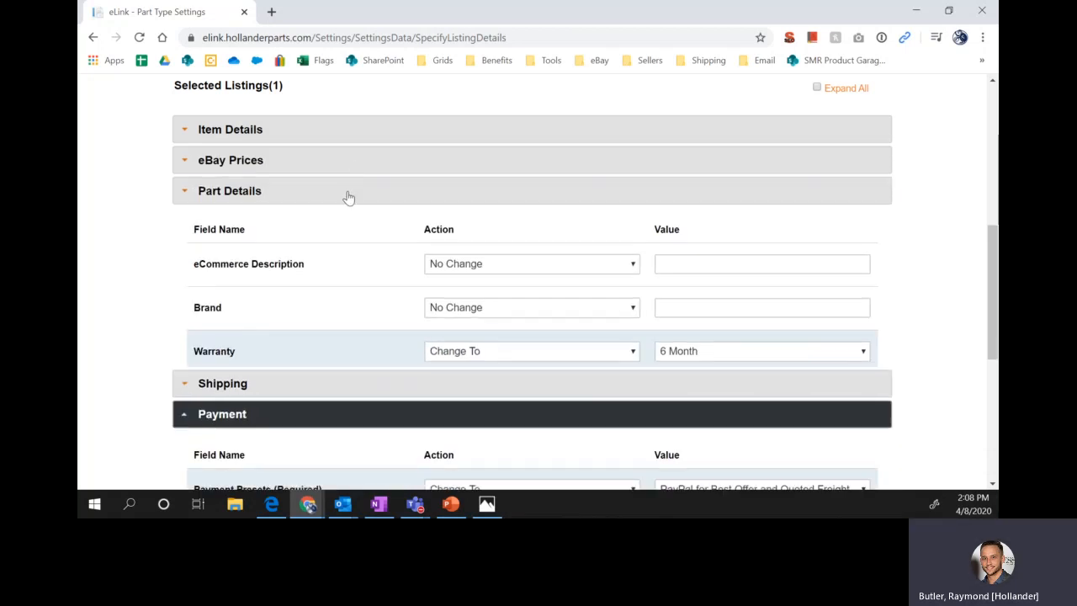
click(338, 253)
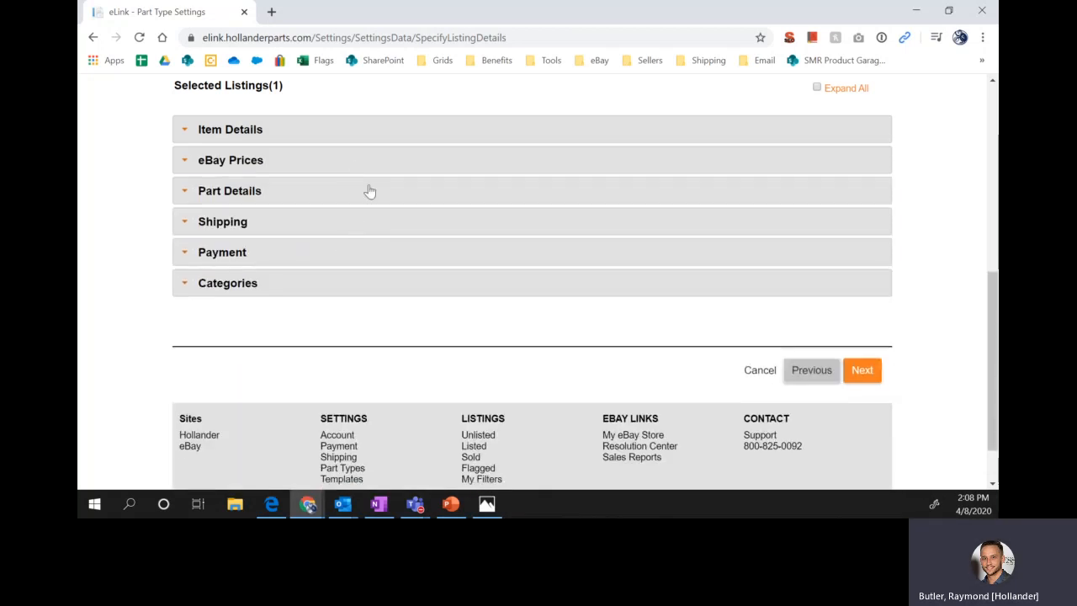
Expand the Categories section and change Store Category 1 to Lights > Headlights.
click(300, 281)
scroll(334, 269, down, 2)
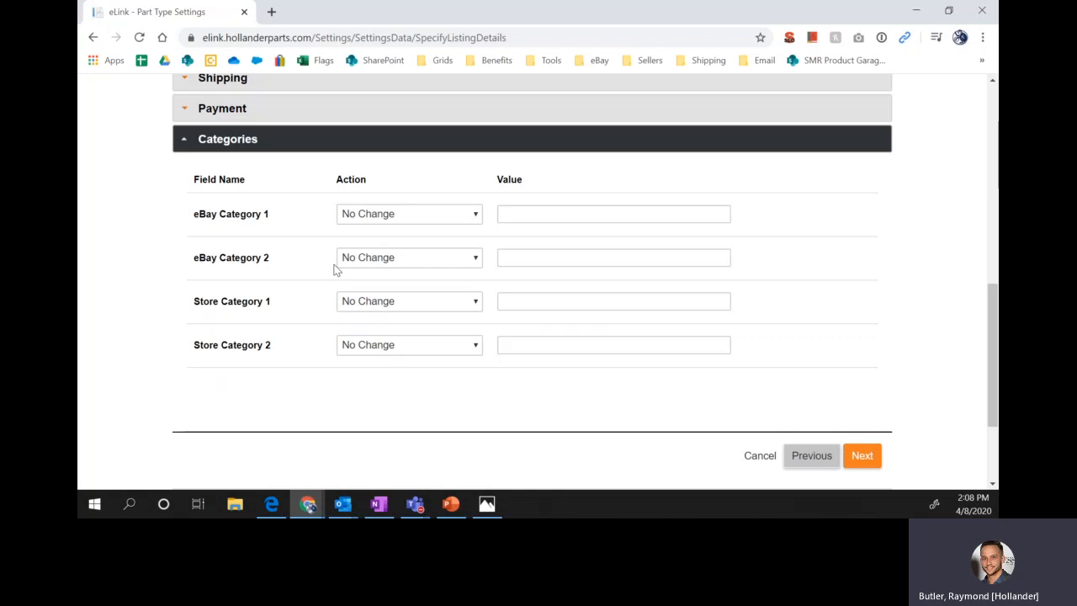
drag(300, 264, 194, 217)
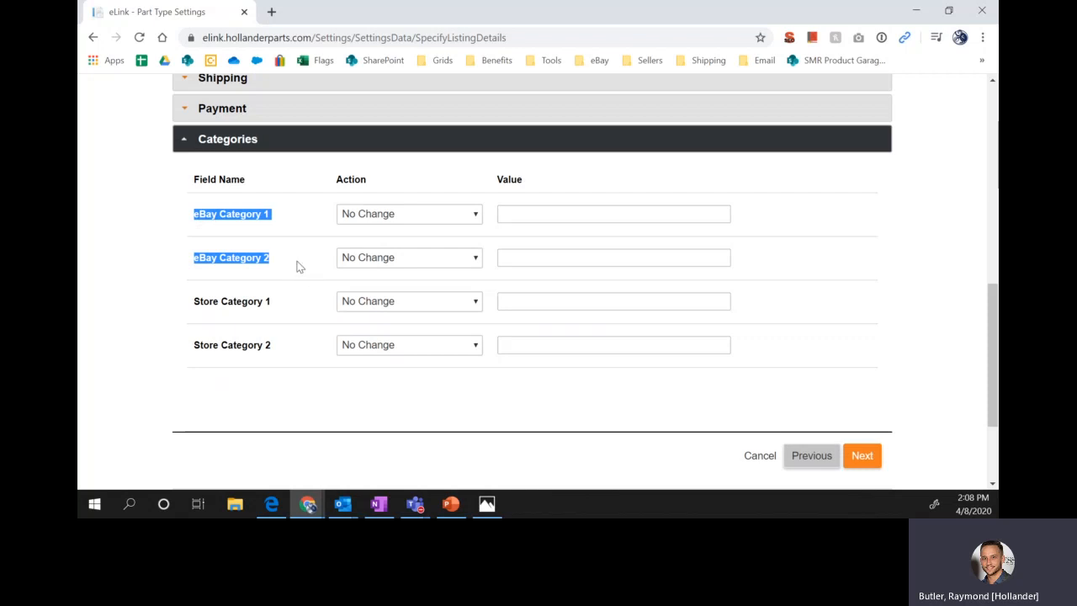
mouse_move(265, 258)
mouse_down()
mouse_move(260, 250)
mouse_move(274, 251)
mouse_up()
click(288, 309)
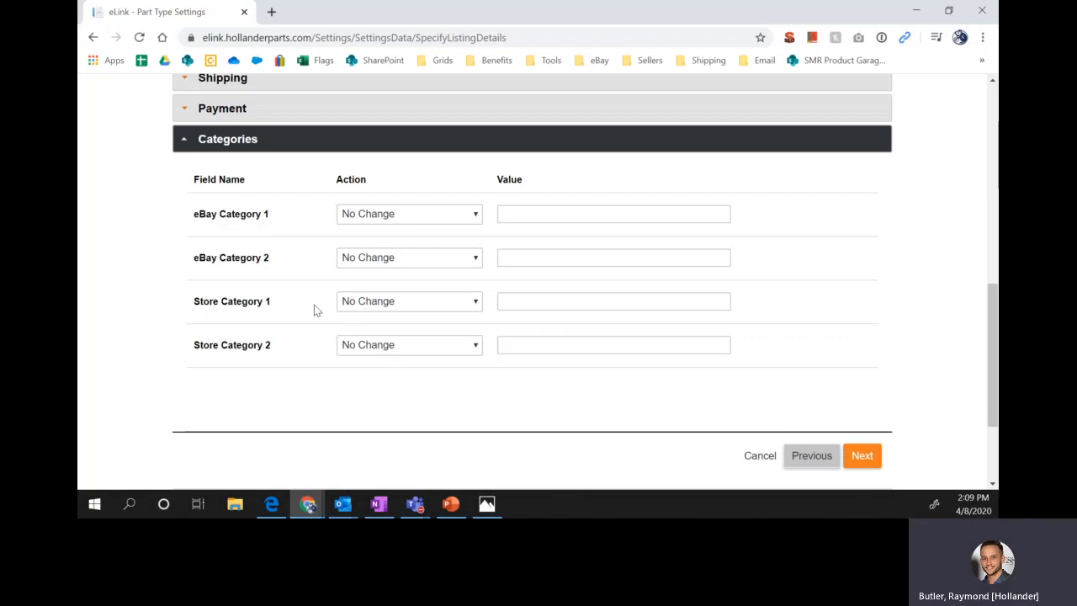
click(397, 299)
click(401, 334)
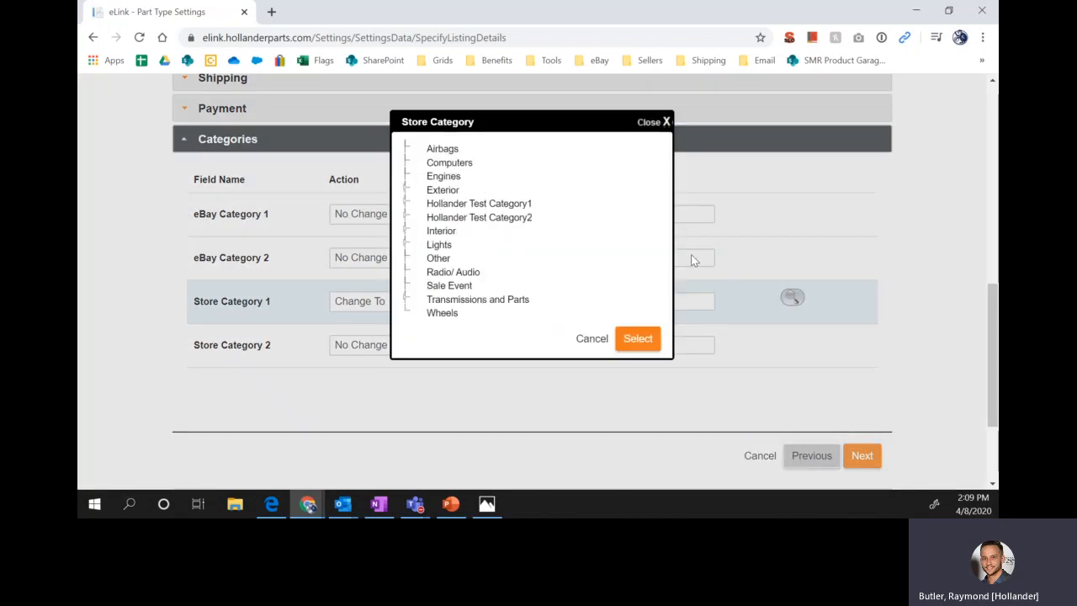
click(405, 243)
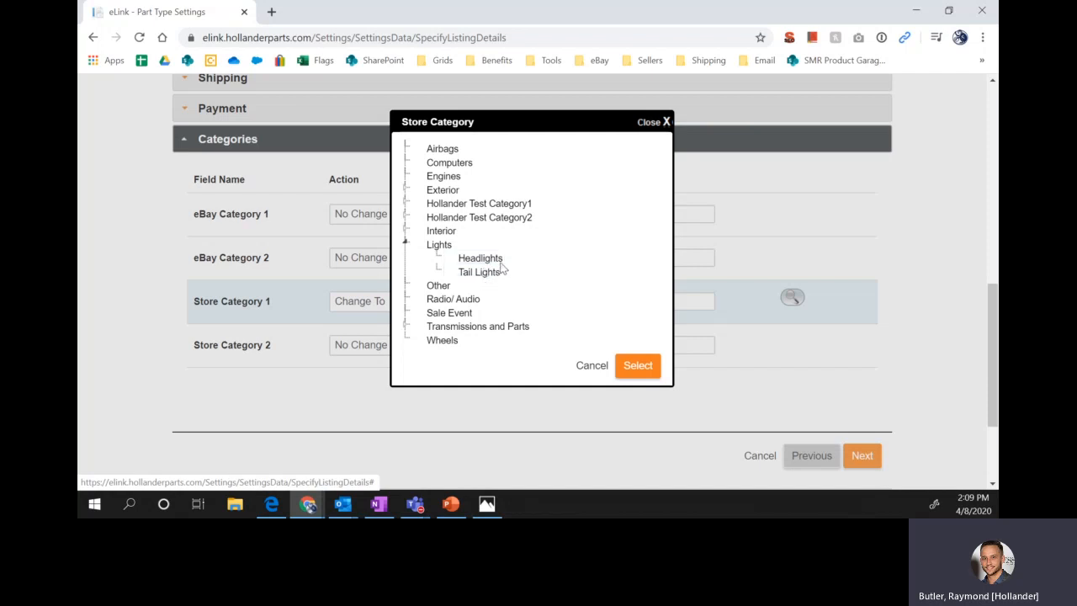
click(486, 260)
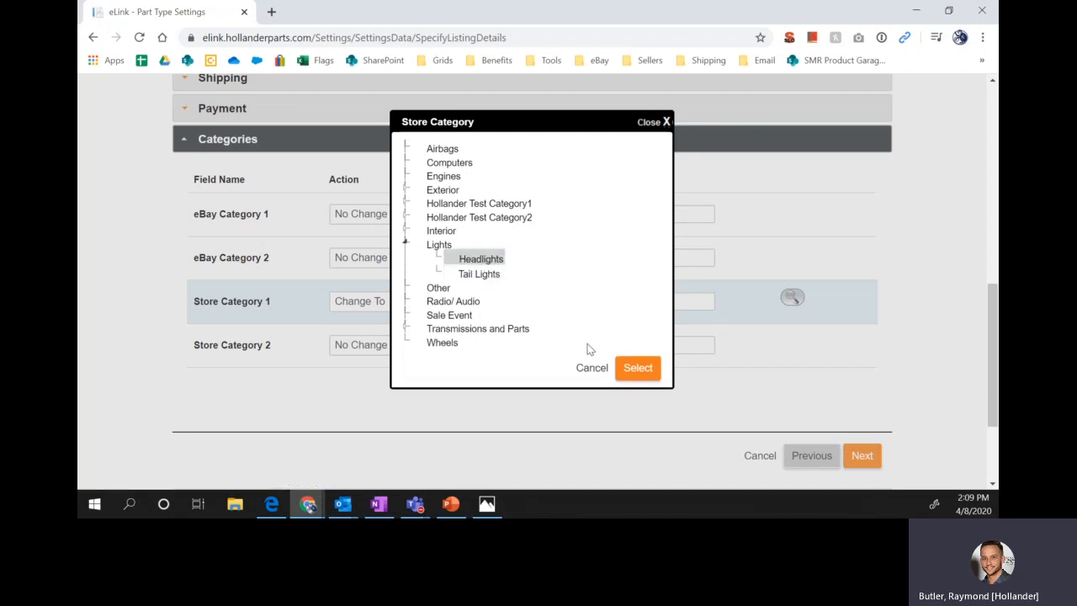
click(638, 367)
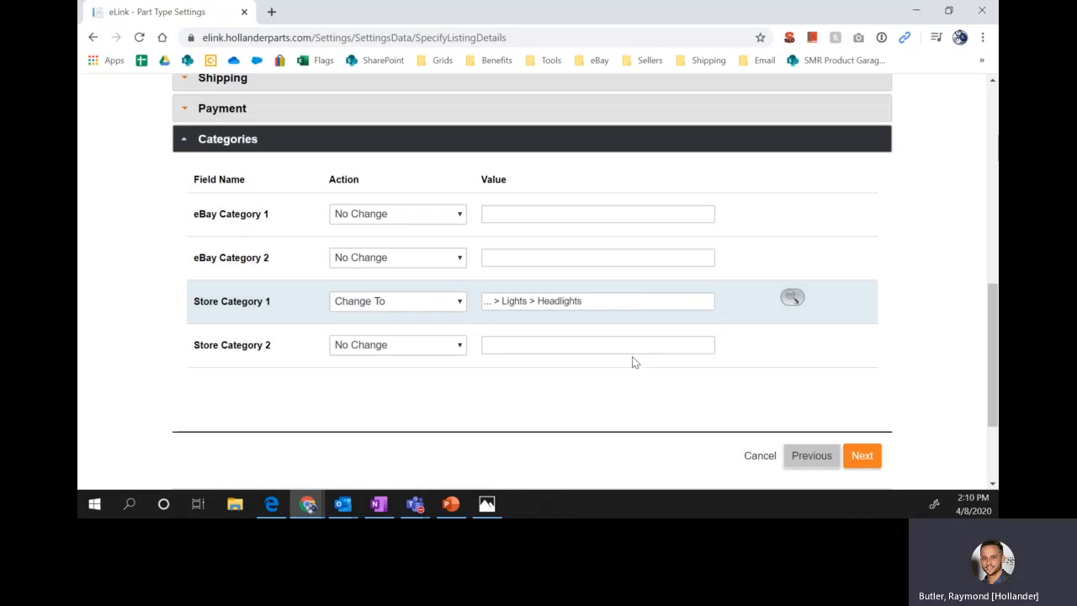
Collapse the Categories section and proceed to the Define Auto-List Preferences stage.
scroll(635, 361, up, 1)
scroll(632, 356, up, 3)
click(561, 287)
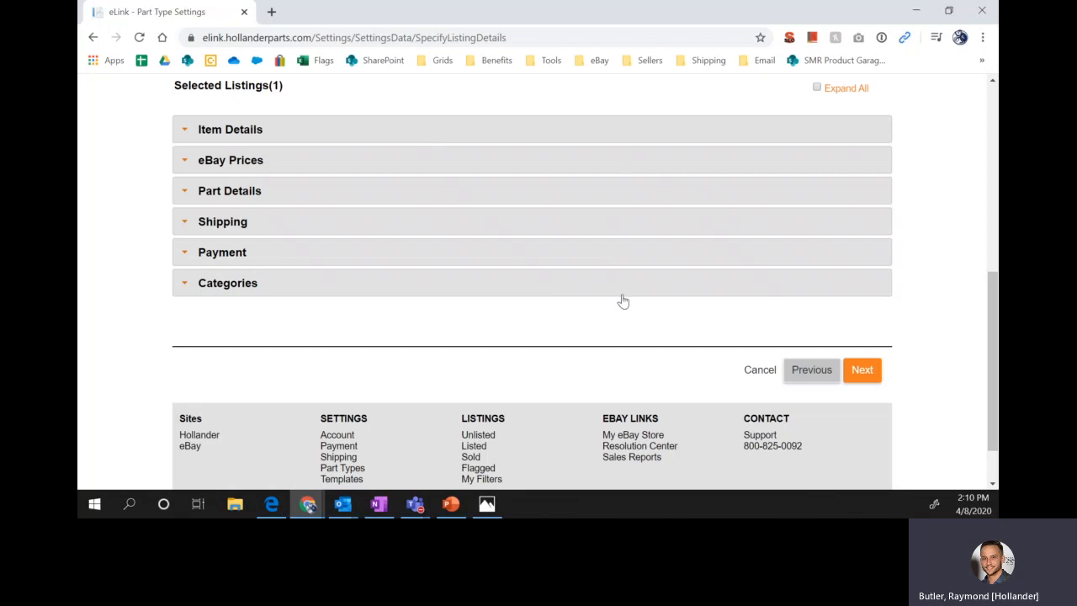
click(870, 378)
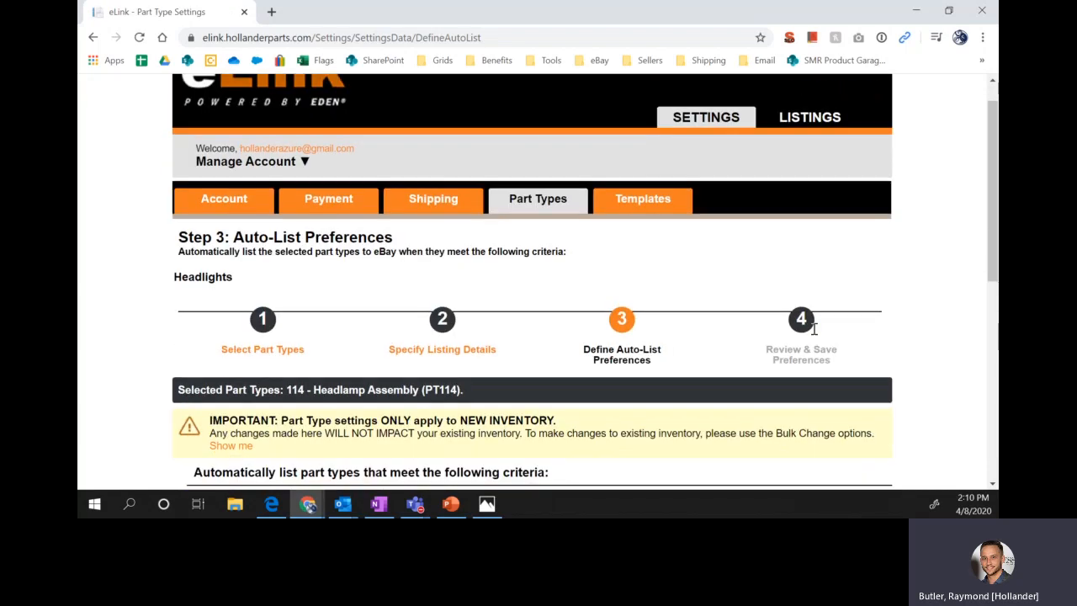
Examine the auto-list criteria for category, price, grade, image and mileage, as well as the custom criteria row.
scroll(659, 257, down, 1)
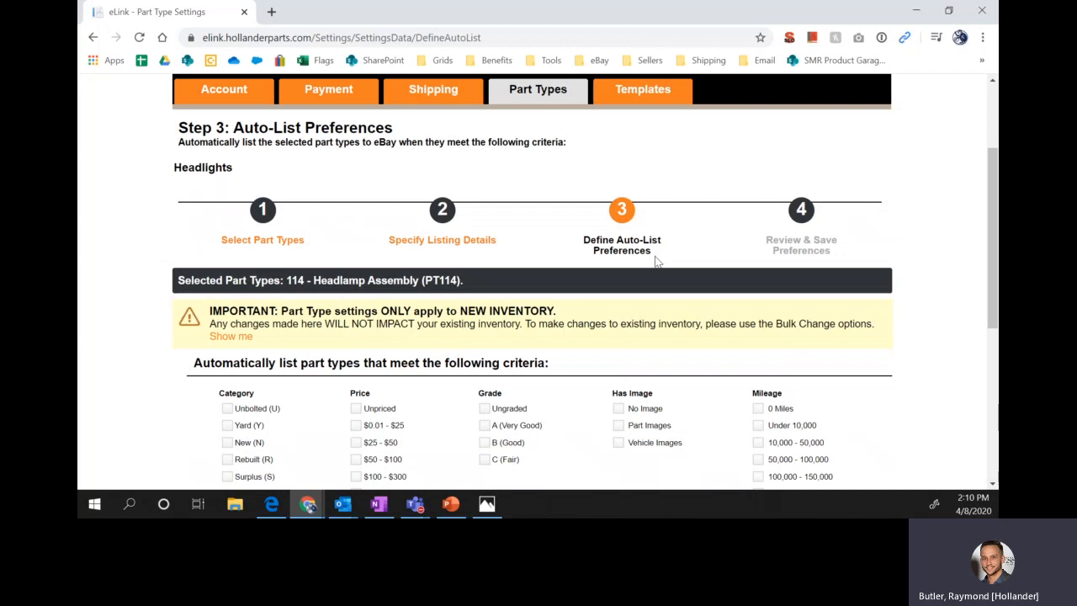
scroll(657, 261, down, 2)
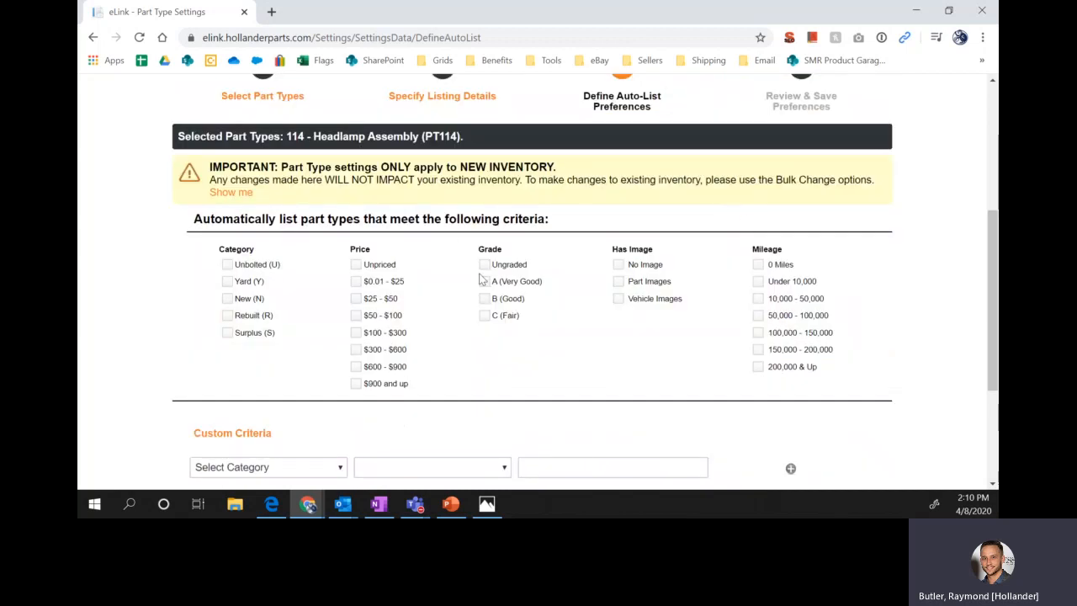
scroll(604, 260, down, 2)
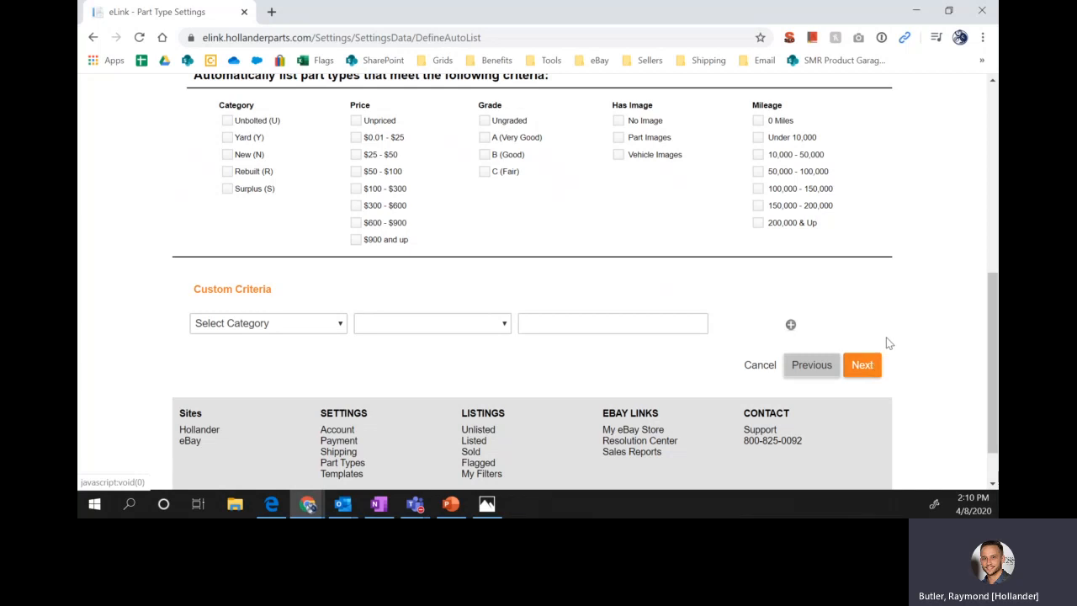
scroll(886, 291, up, 1)
scroll(886, 291, up, 9)
scroll(887, 291, down, 9)
scroll(888, 289, up, 3)
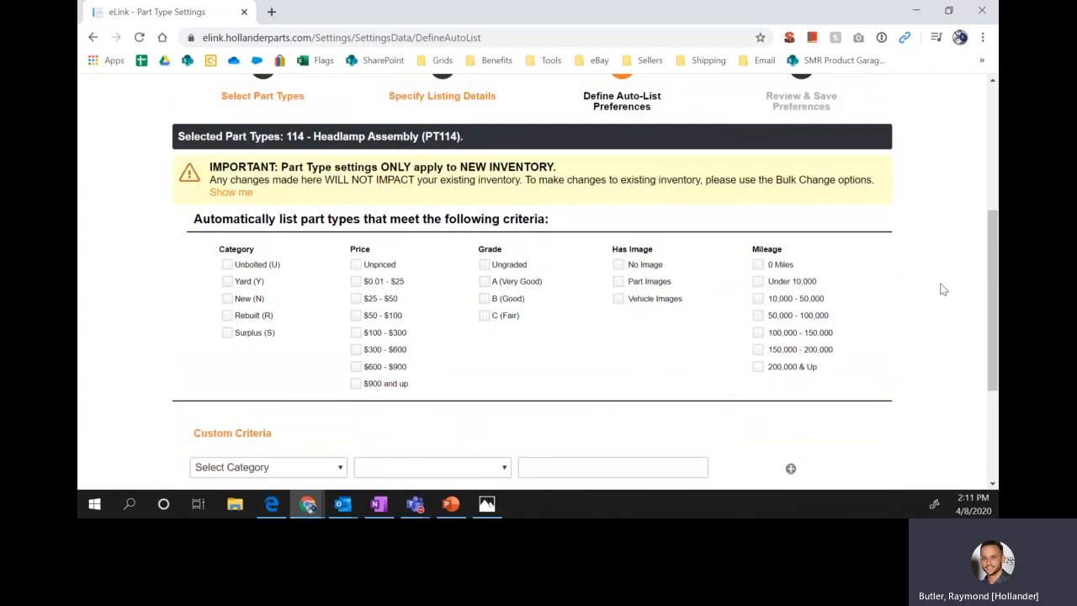
scroll(880, 310, down, 1)
scroll(881, 310, down, 2)
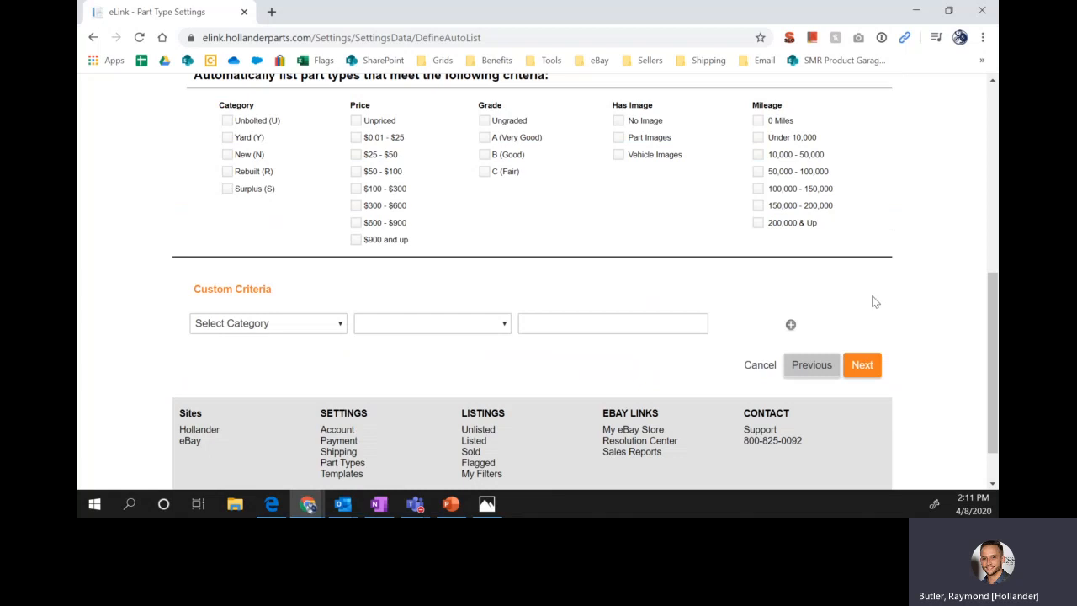
scroll(851, 282, up, 3)
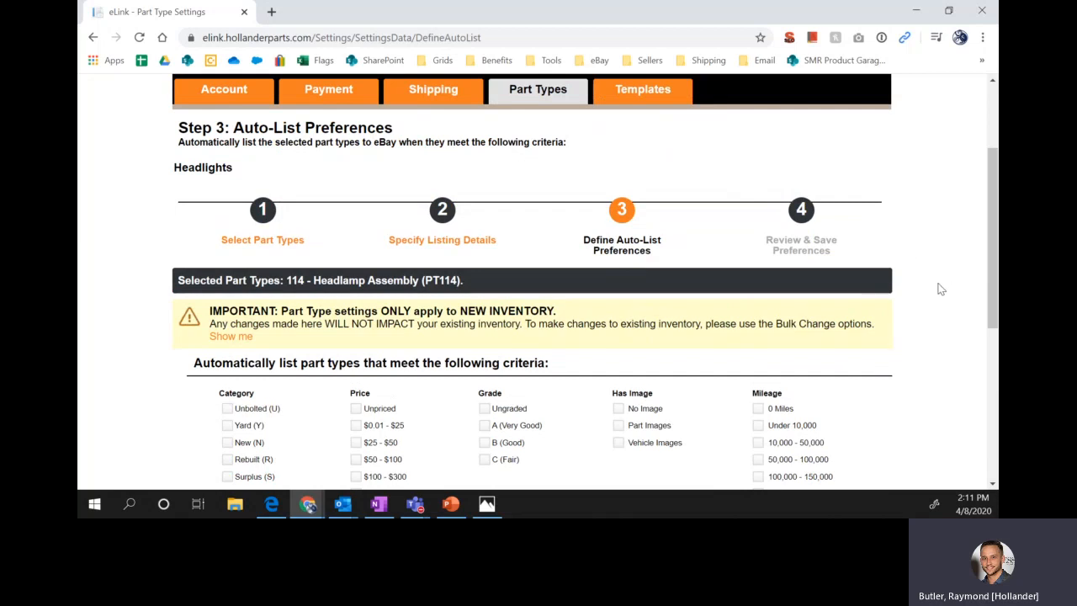
scroll(941, 288, down, 2)
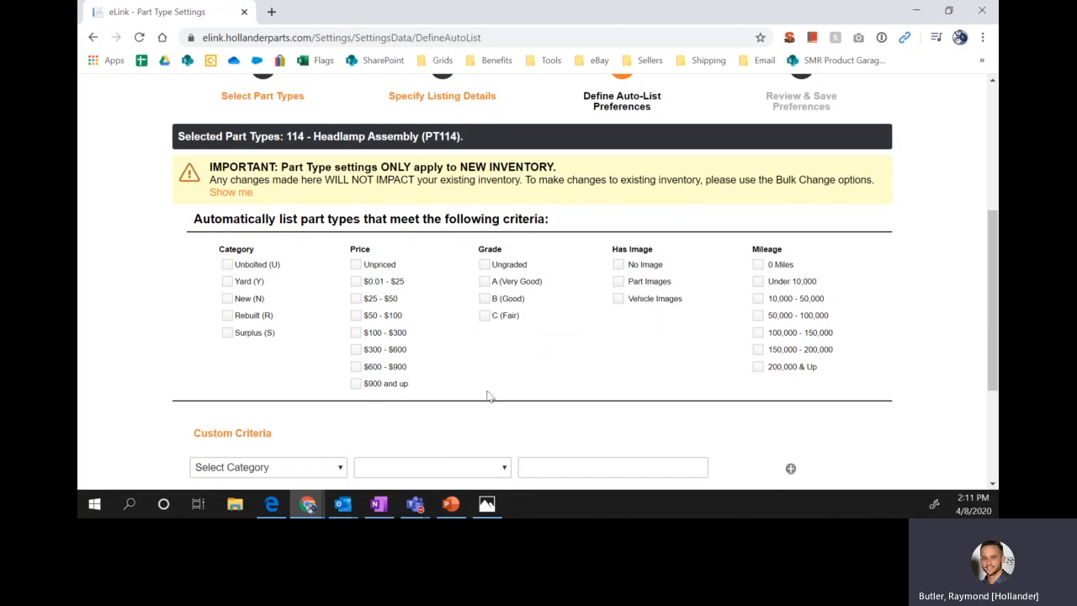
Limit auto-listing to the Unbolted (U) category and enable every price range from $25 - $50 through $900 and up.
click(227, 265)
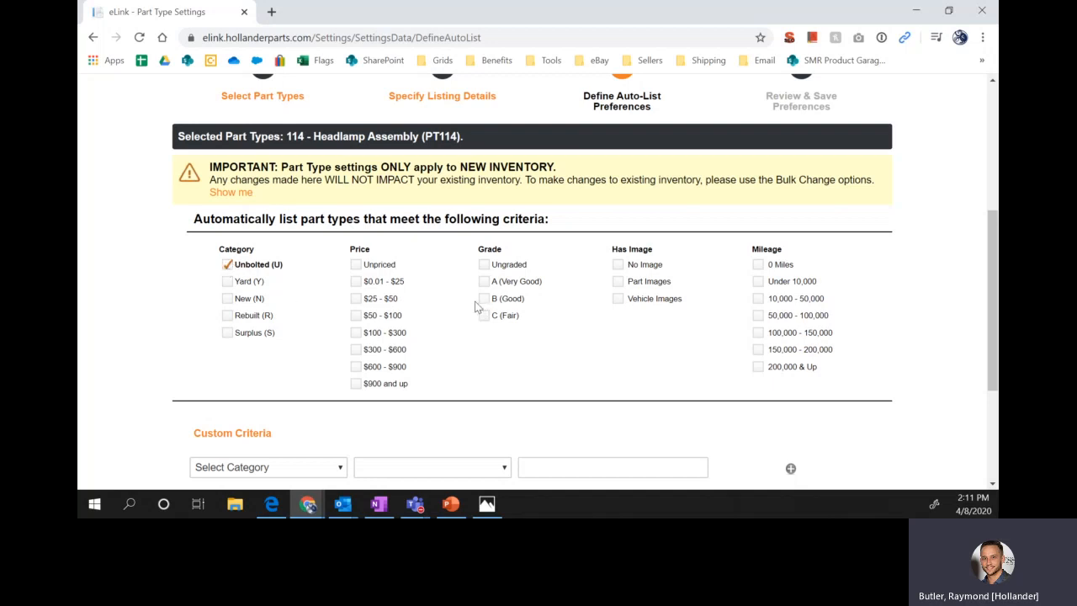
click(355, 318)
click(356, 332)
click(355, 349)
click(355, 366)
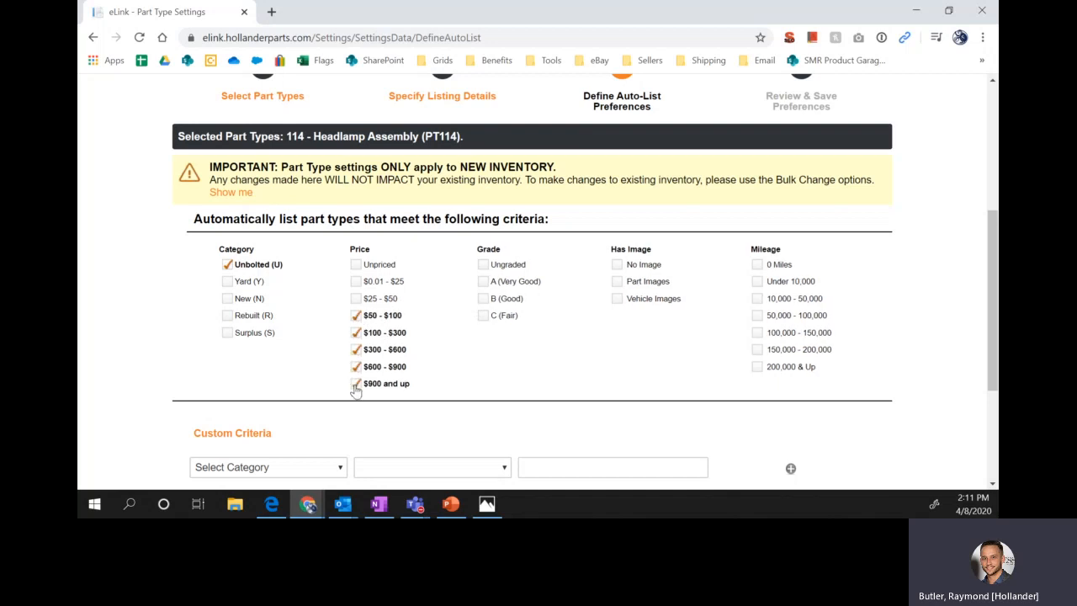
click(355, 386)
click(362, 299)
click(356, 299)
click(356, 298)
Enable the A (Very Good) and B (Good) grades along with the Part Images and Vehicle Images criteria.
click(484, 283)
click(484, 300)
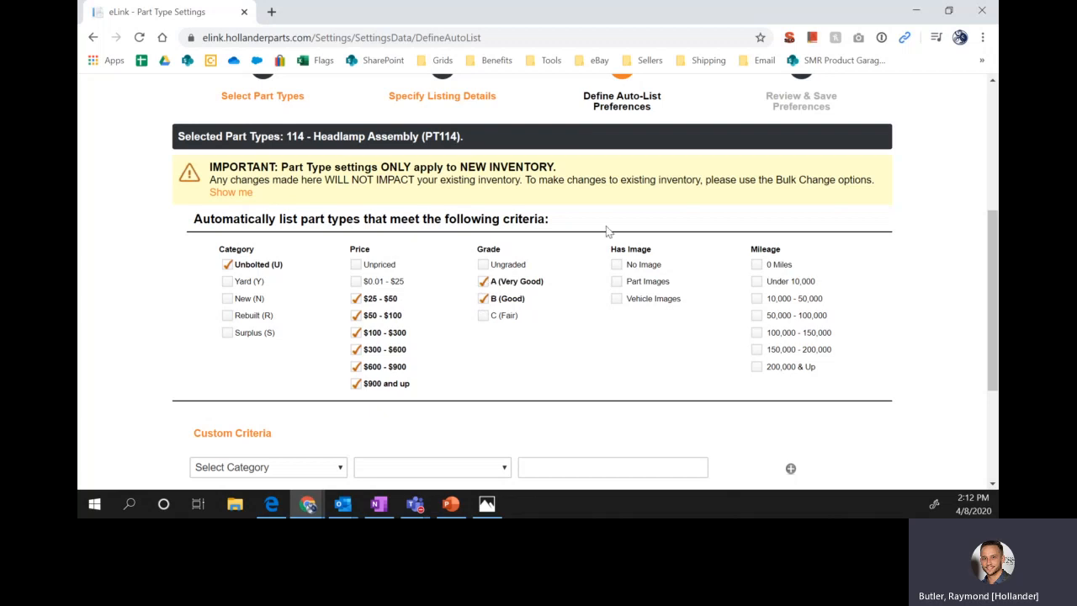
click(485, 284)
click(485, 298)
click(484, 283)
click(484, 298)
click(618, 287)
click(617, 303)
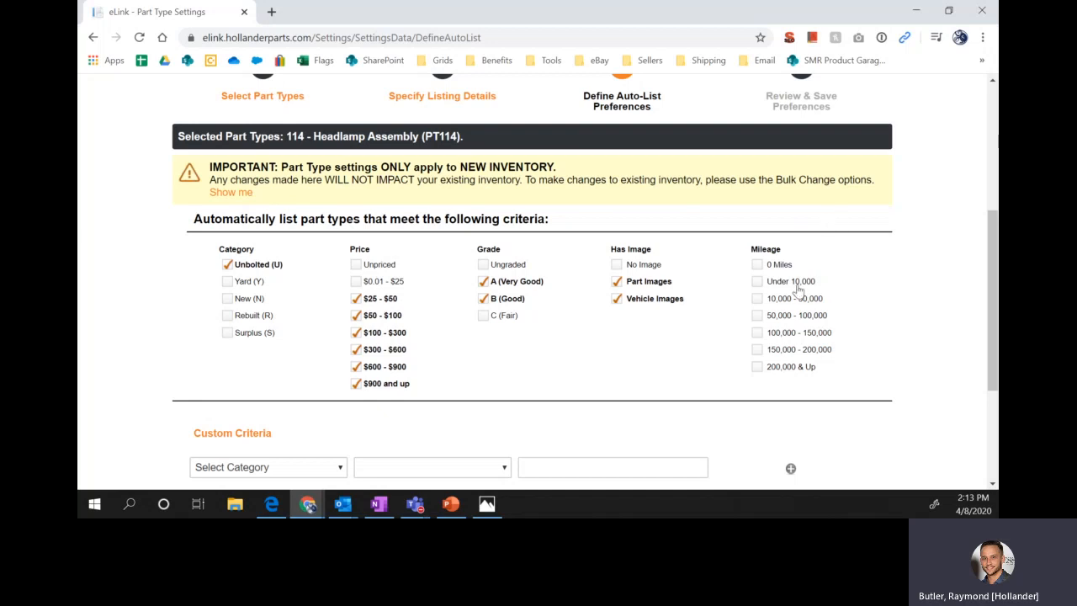
Define a custom criterion requiring that Conditions & Options Does Not Contain "cracked".
scroll(793, 291, down, 1)
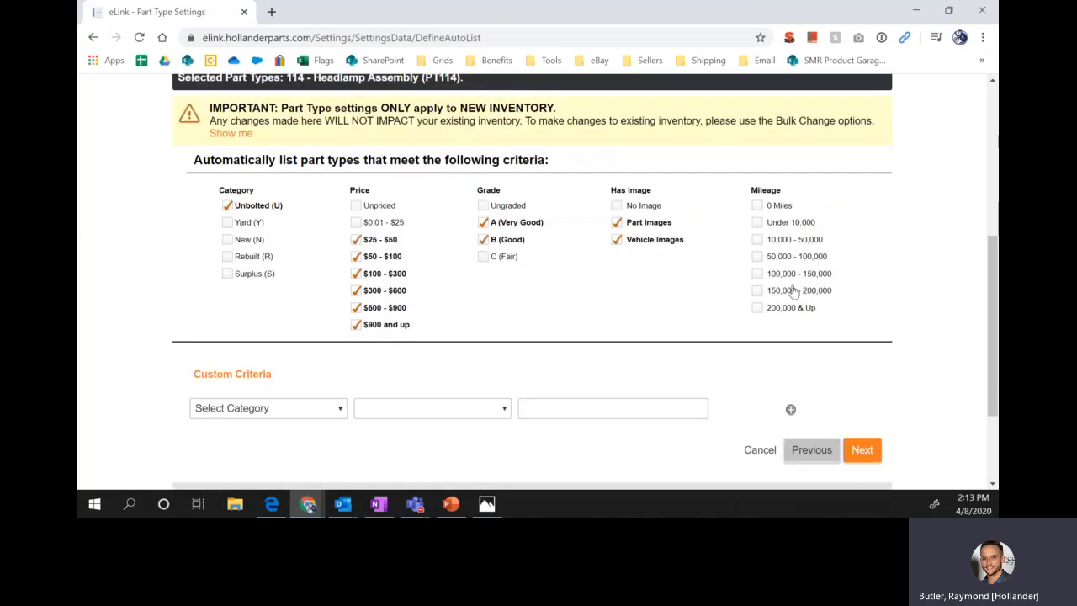
scroll(793, 291, down, 1)
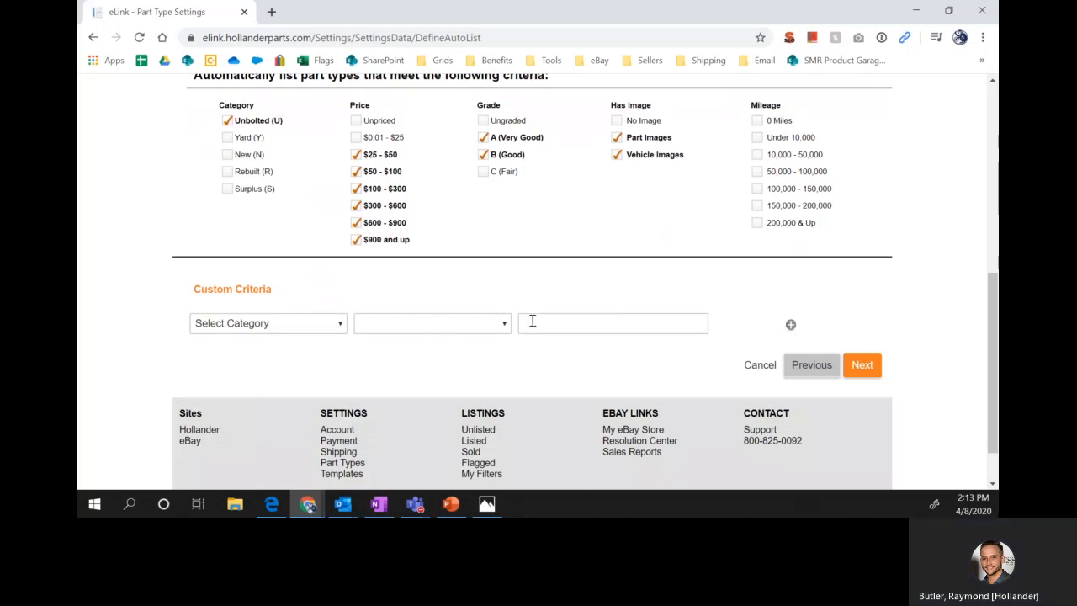
scroll(685, 258, up, 2)
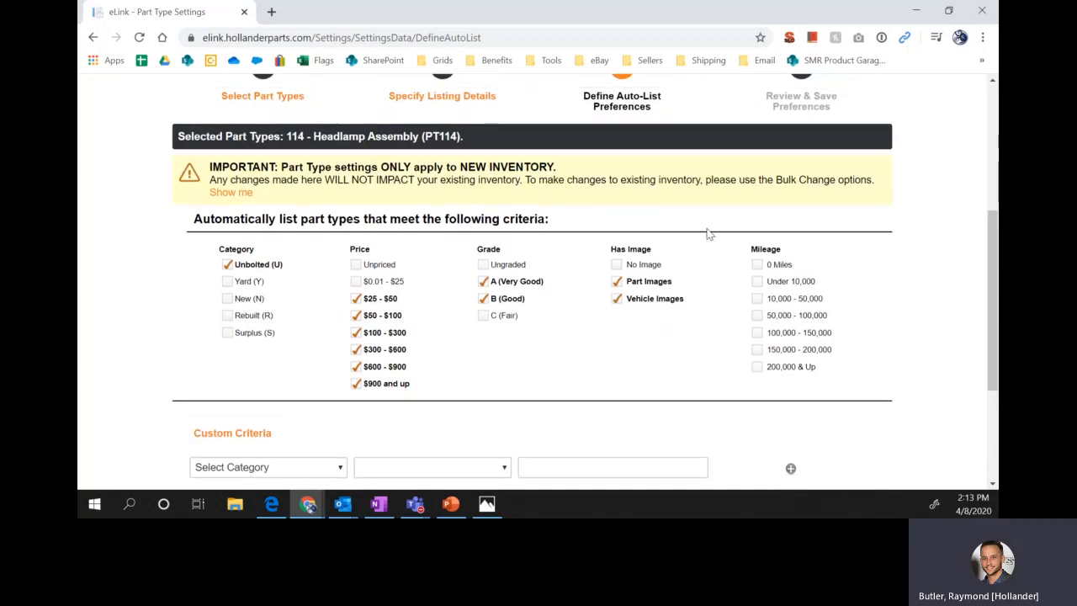
scroll(709, 234, down, 2)
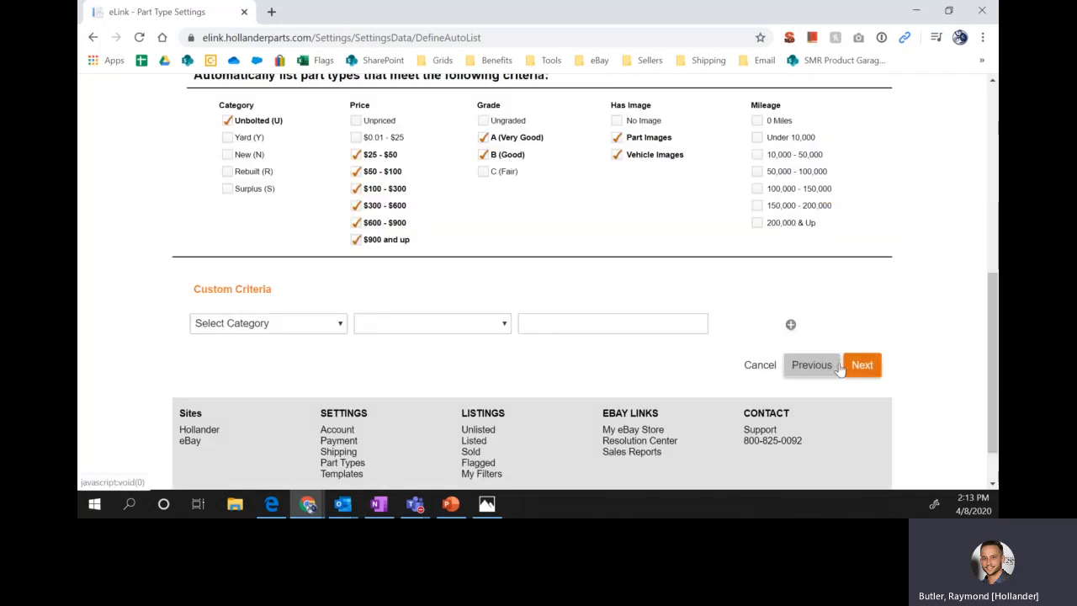
click(296, 324)
click(308, 115)
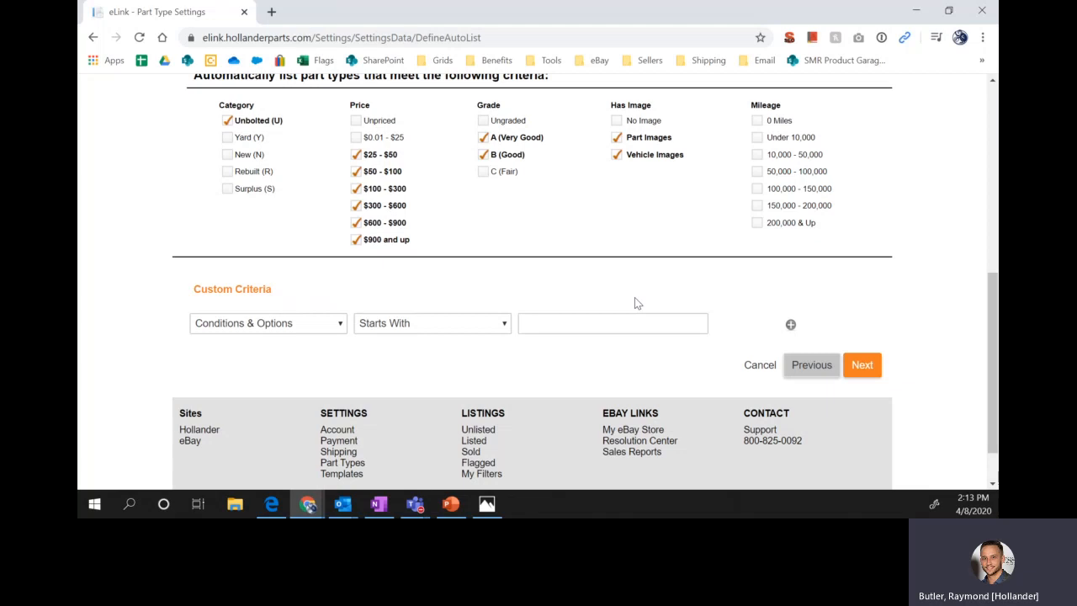
scroll(636, 298, up, 1)
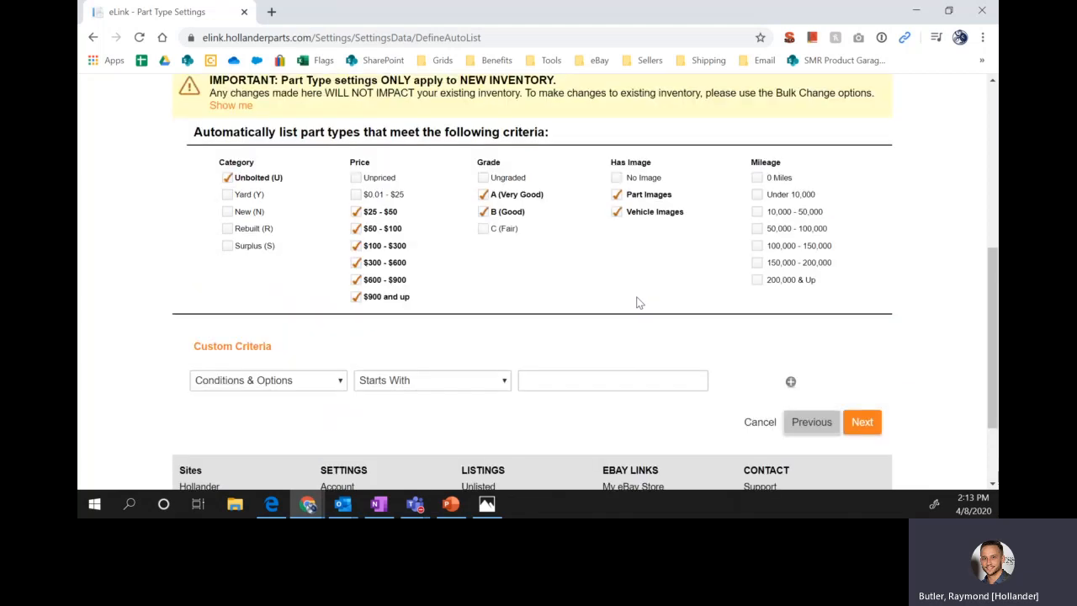
scroll(480, 247, up, 4)
scroll(519, 344, down, 6)
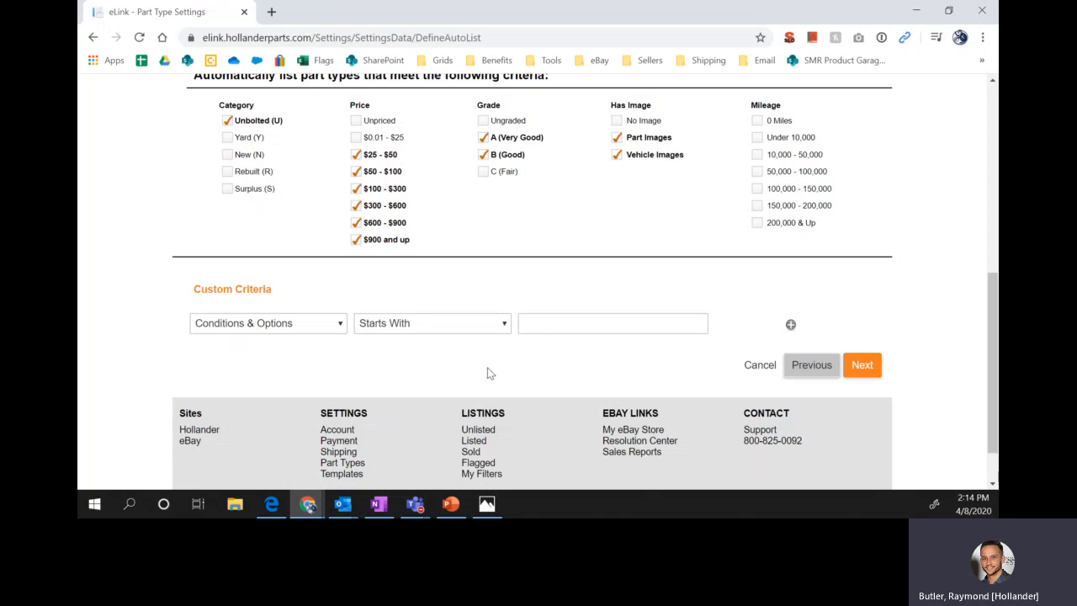
click(455, 333)
click(457, 413)
click(577, 323)
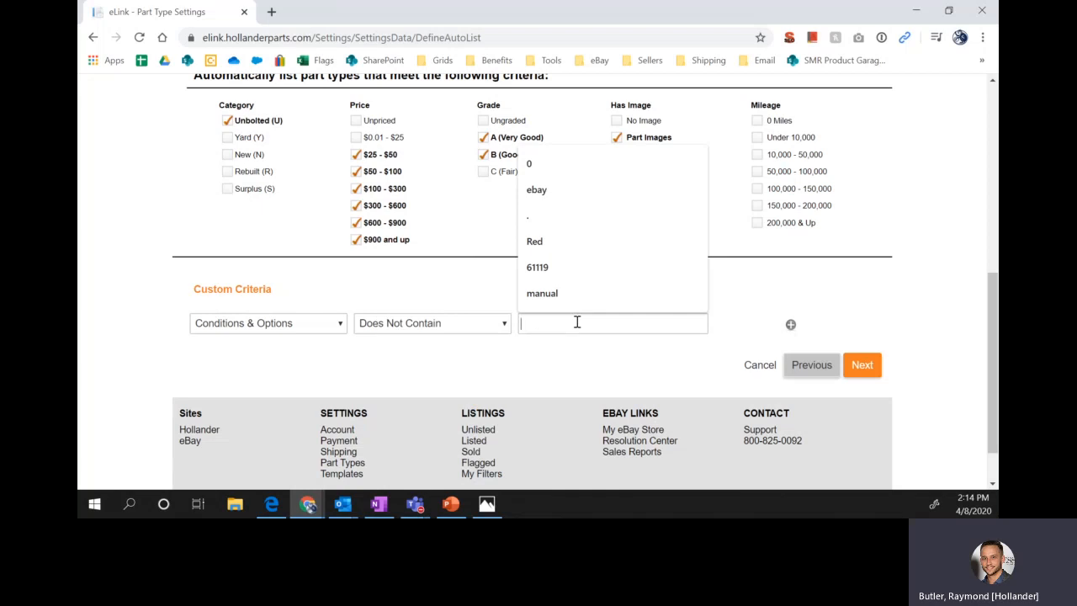
text(cracked)
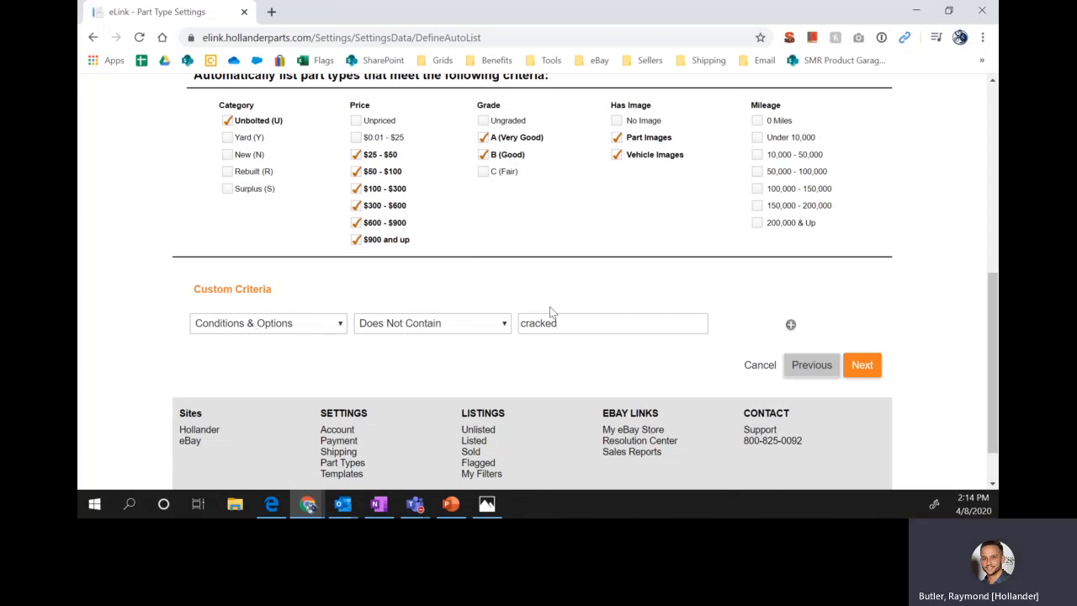
Add a second custom criterion joined with And, requiring that Retail Price Is Not Equal To 0.
drag(587, 325, 457, 329)
click(791, 324)
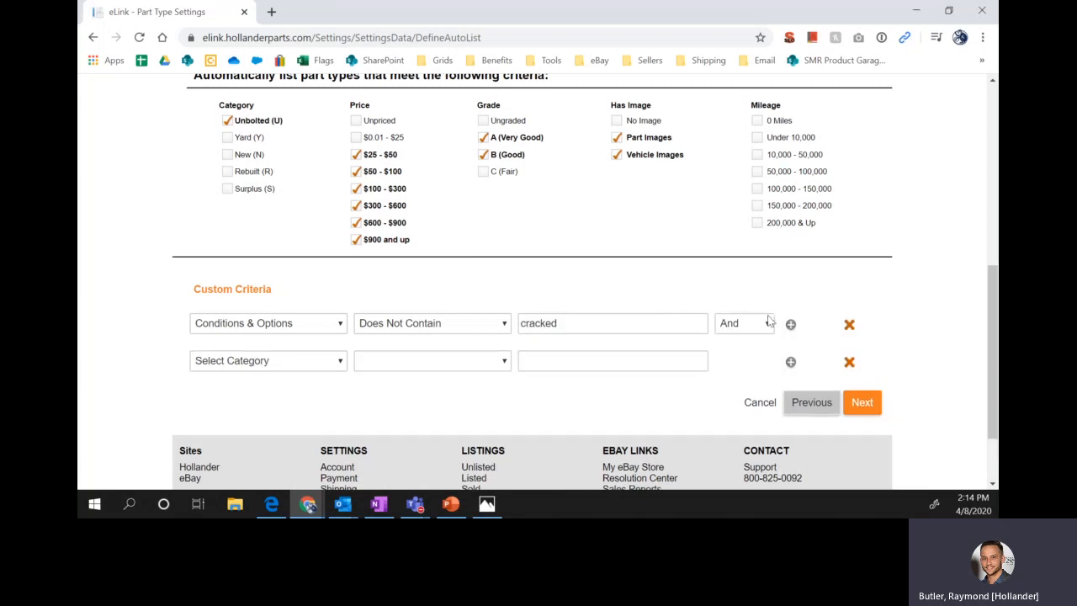
click(323, 365)
scroll(299, 320, down, 5)
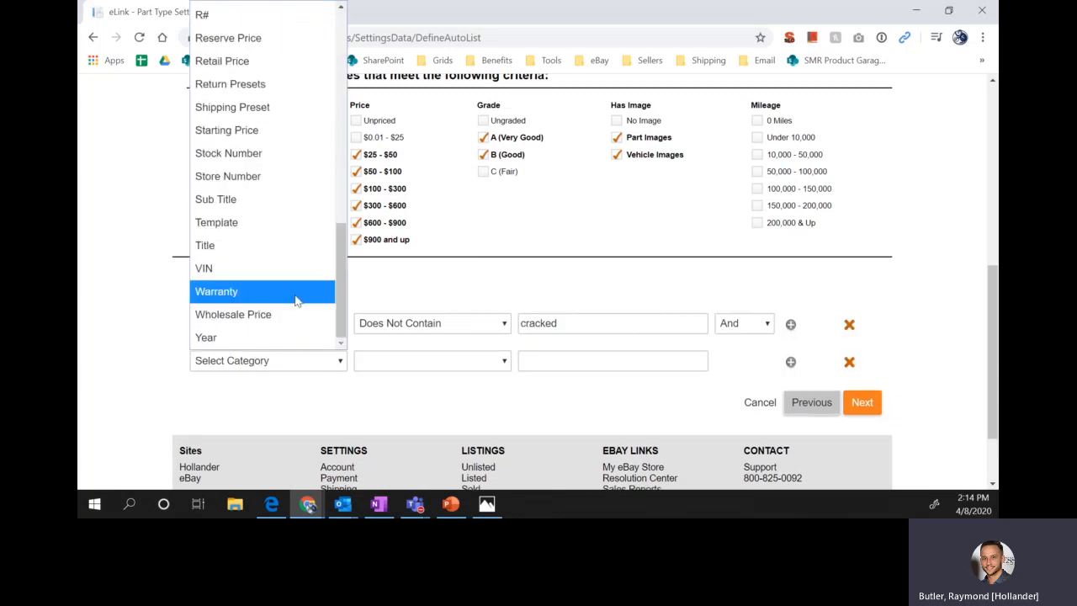
click(270, 63)
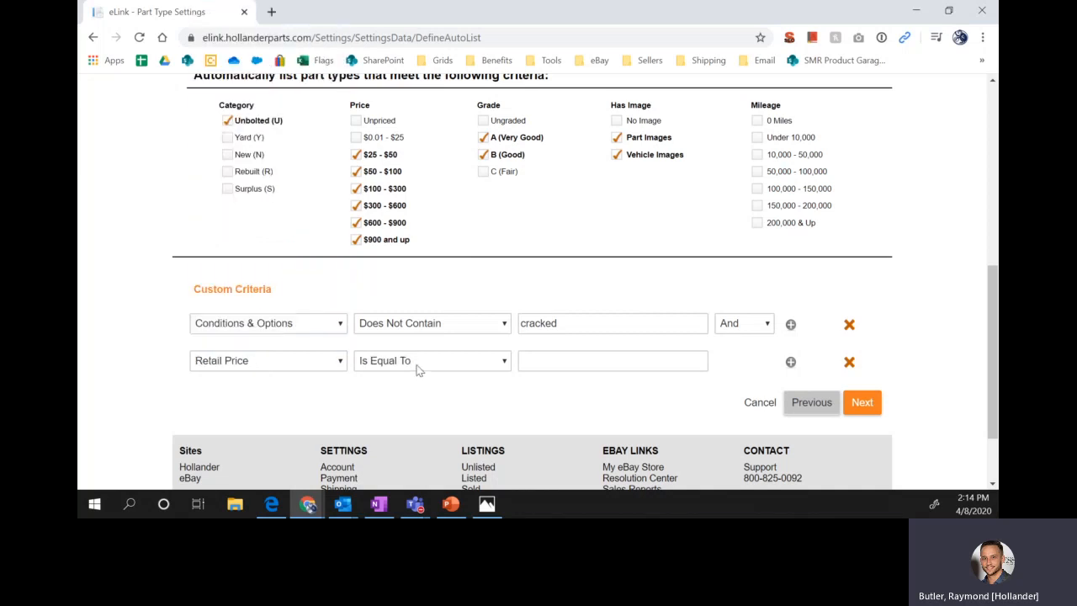
click(421, 372)
click(438, 244)
click(612, 362)
text(0)
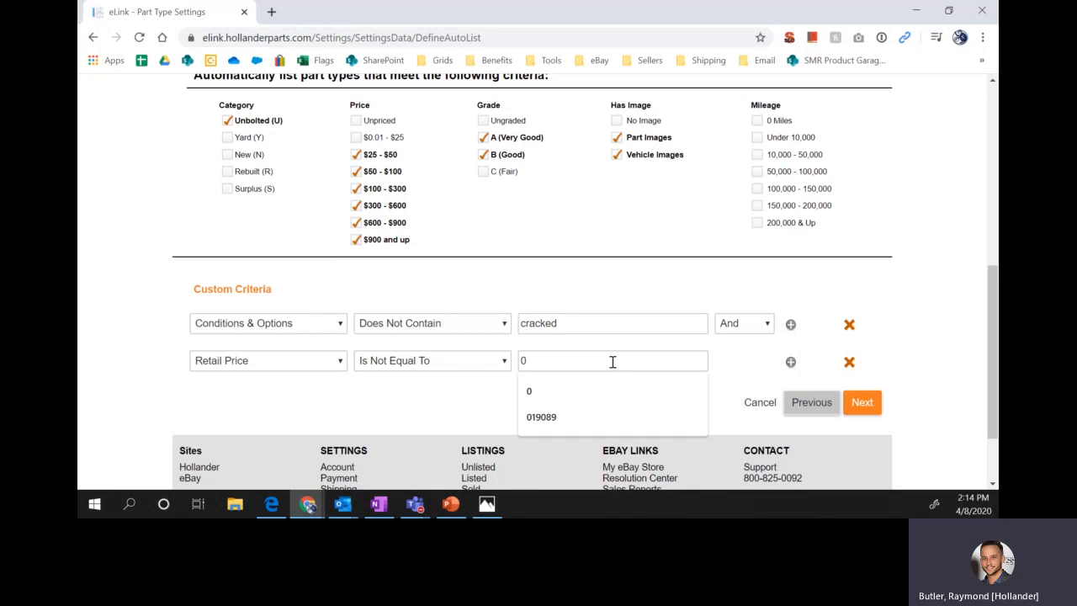
click(983, 290)
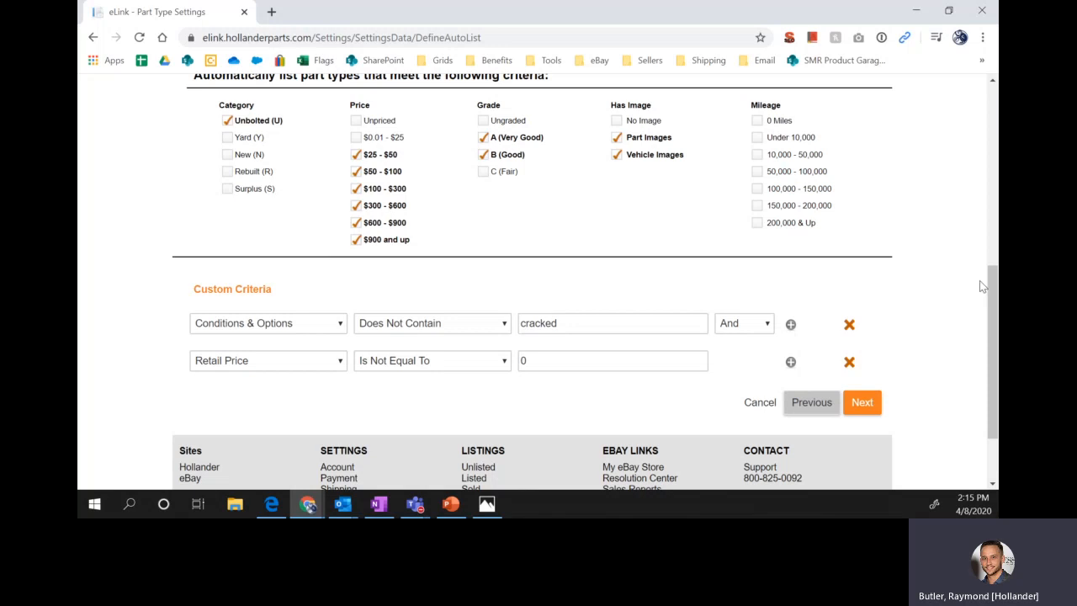
Check the enabled price ranges against the other auto-list criteria and proceed to the Review & Save Preferences stage.
drag(423, 253, 360, 156)
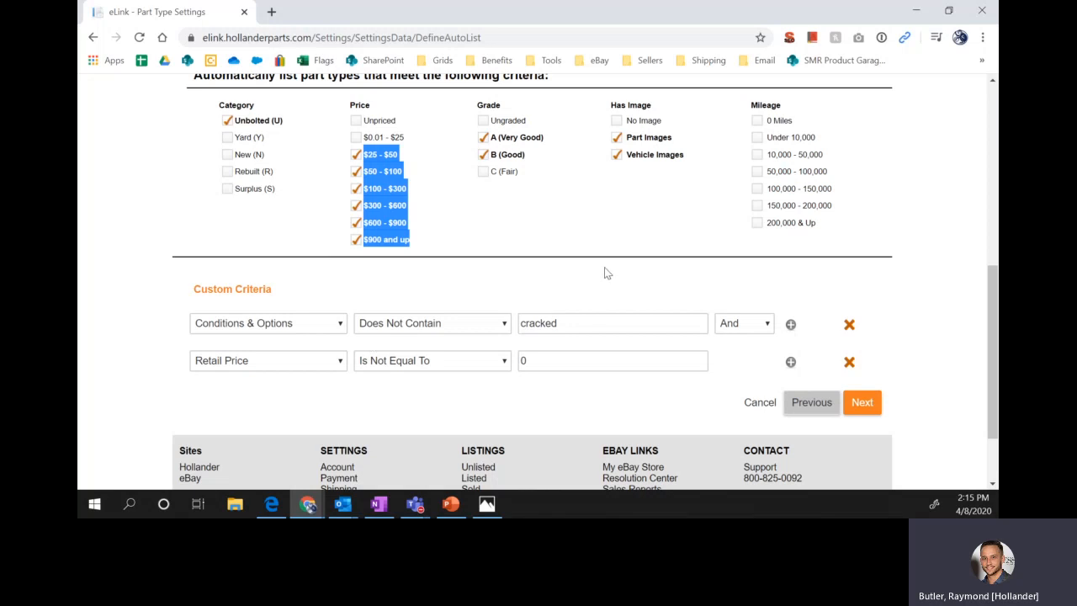
scroll(607, 274, up, 1)
scroll(607, 270, up, 2)
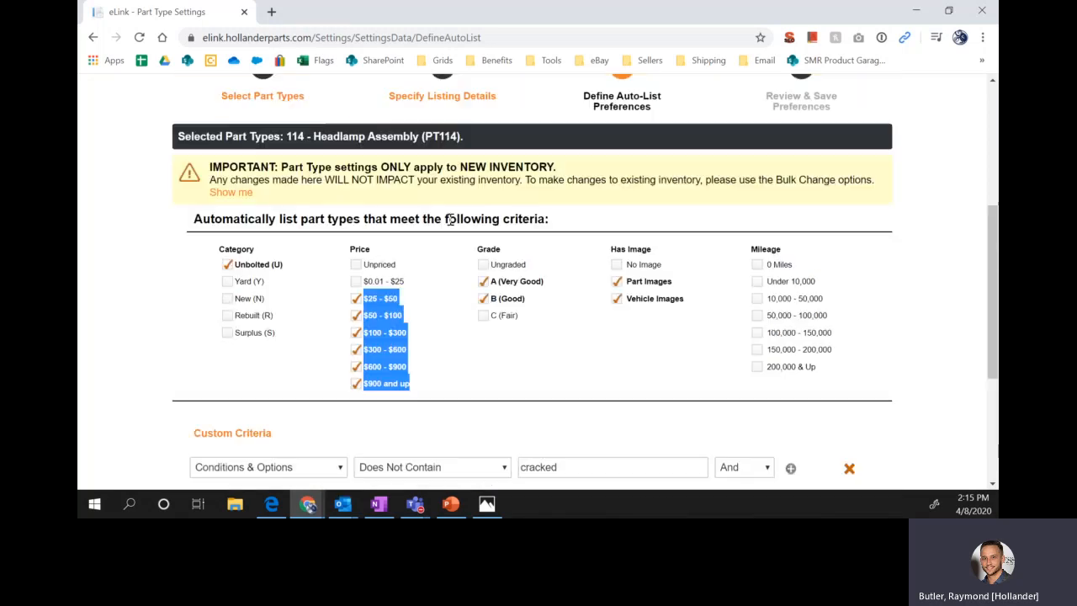
scroll(516, 244, down, 3)
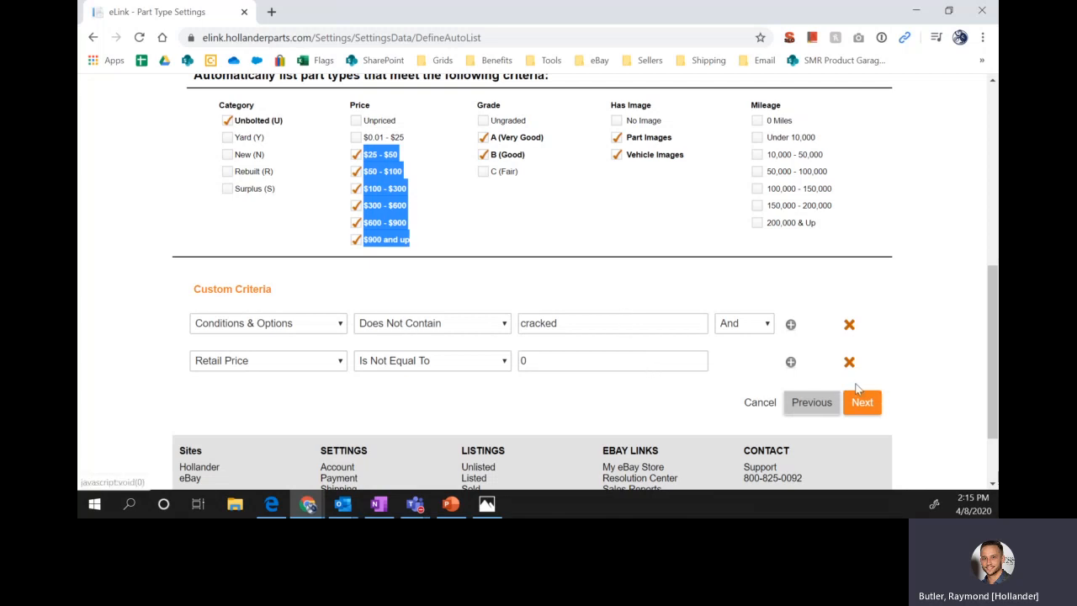
scroll(858, 388, up, 1)
scroll(882, 381, down, 1)
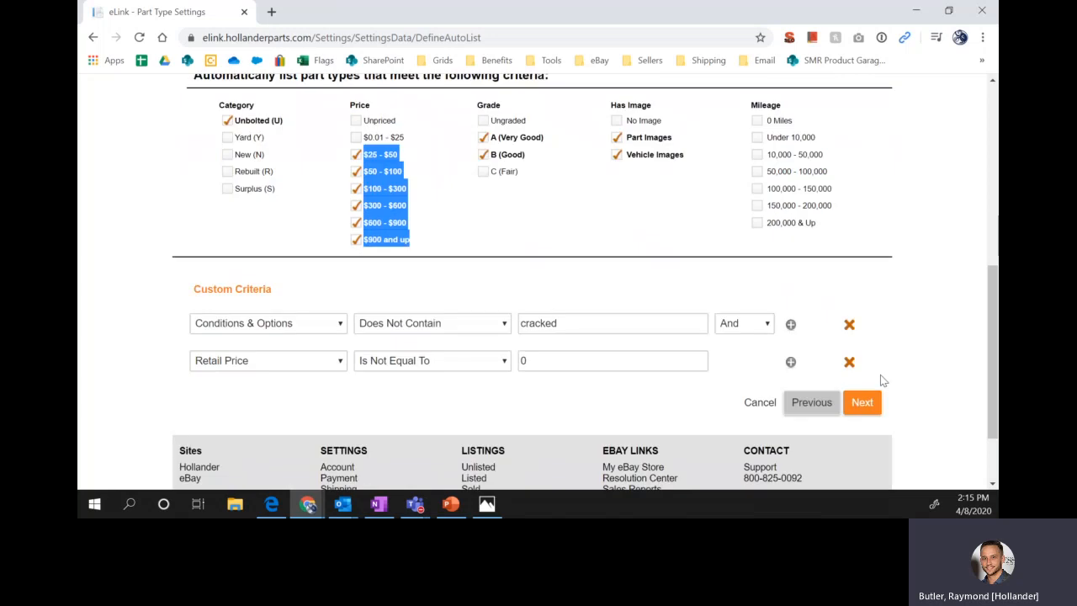
click(861, 403)
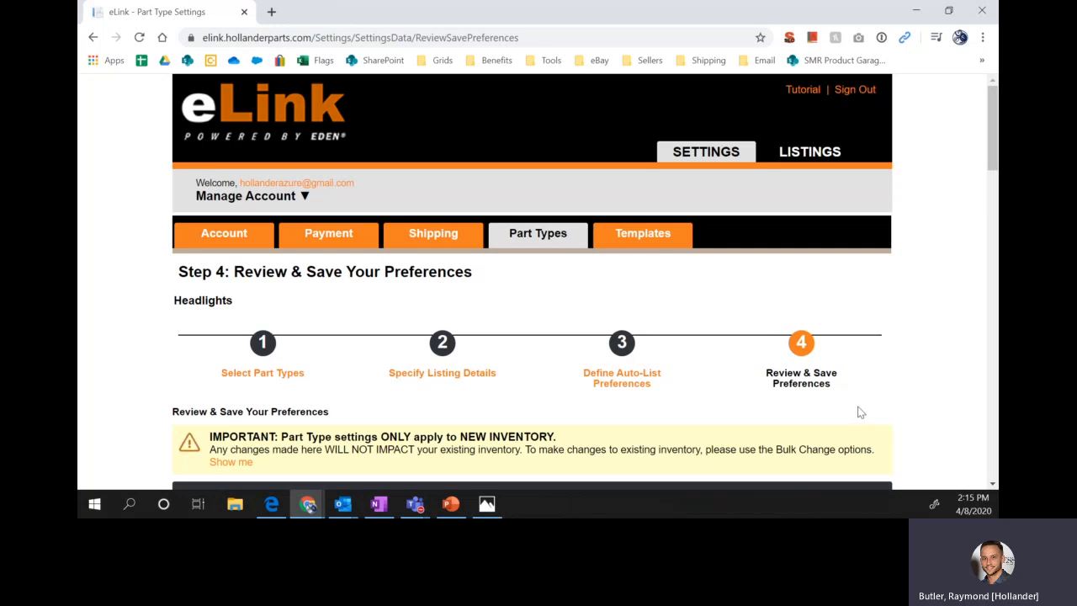
Review the preference summary, acknowledge its impact on all future listings, and apply and save the Headlights preferences.
scroll(527, 324, down, 2)
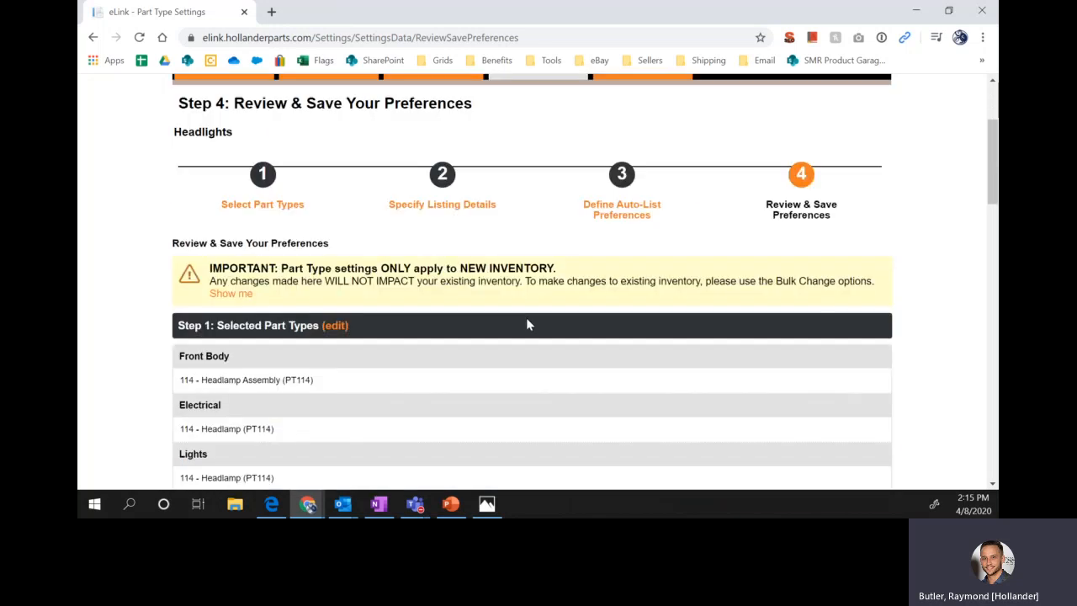
scroll(525, 317, down, 10)
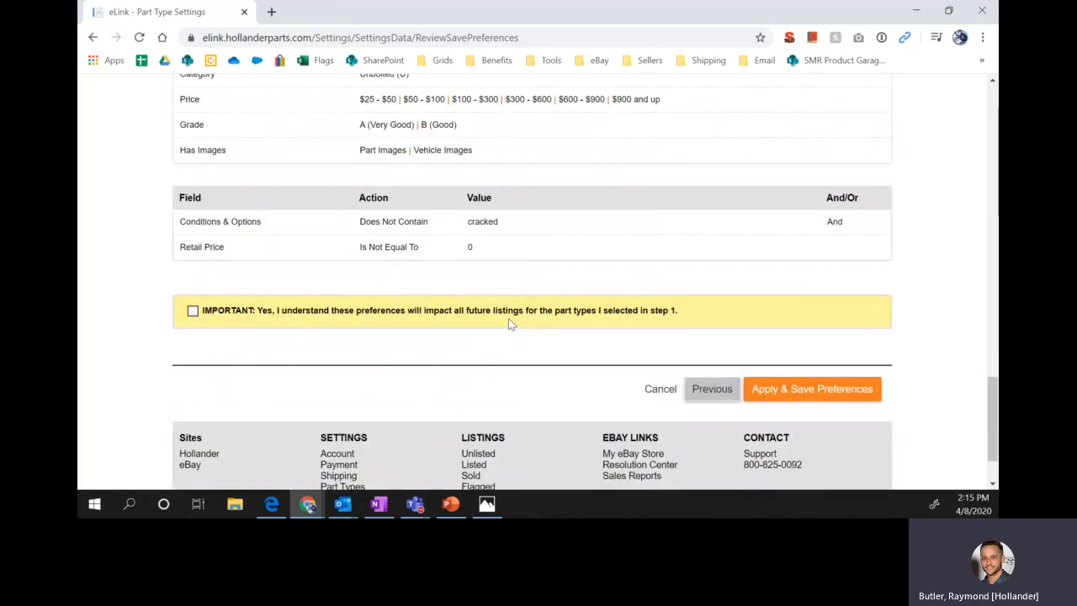
click(192, 312)
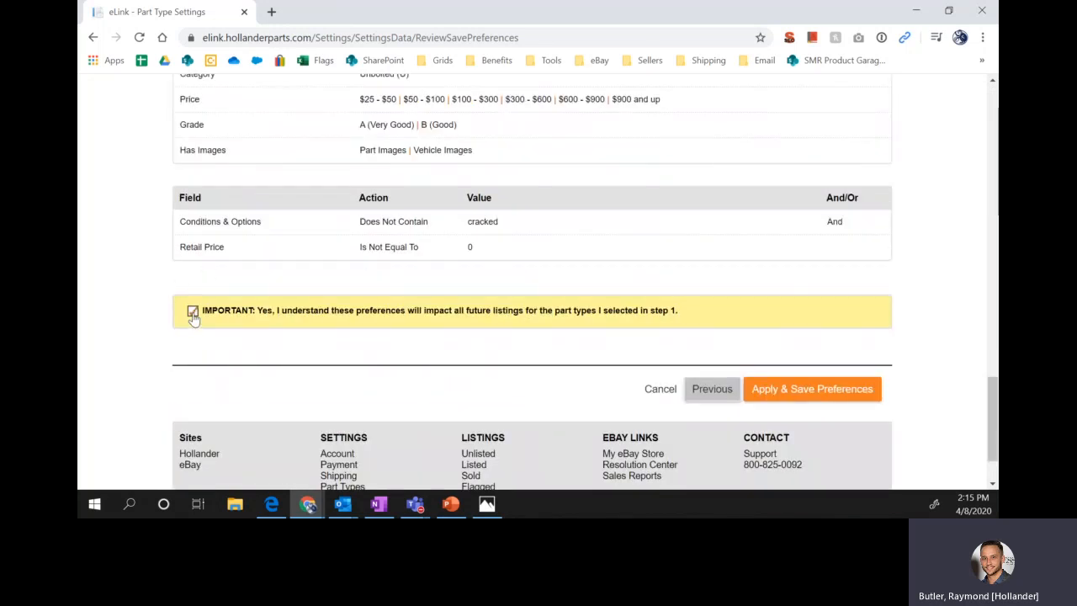
click(812, 395)
Examine the Headlights entry and its update date in the list of saved part type preferences.
scroll(446, 312, down, 2)
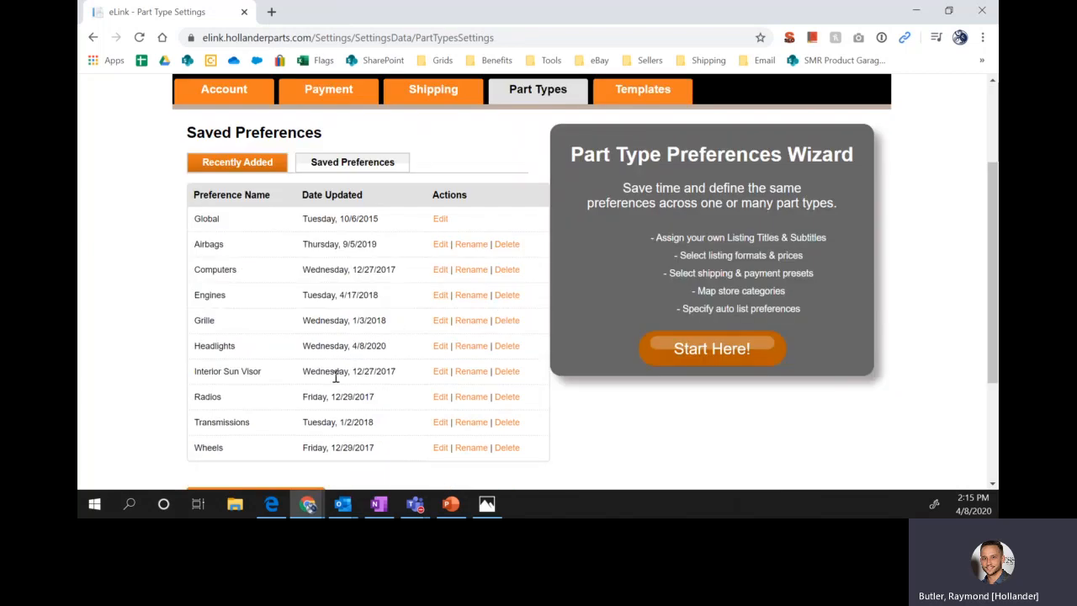
drag(408, 348, 193, 351)
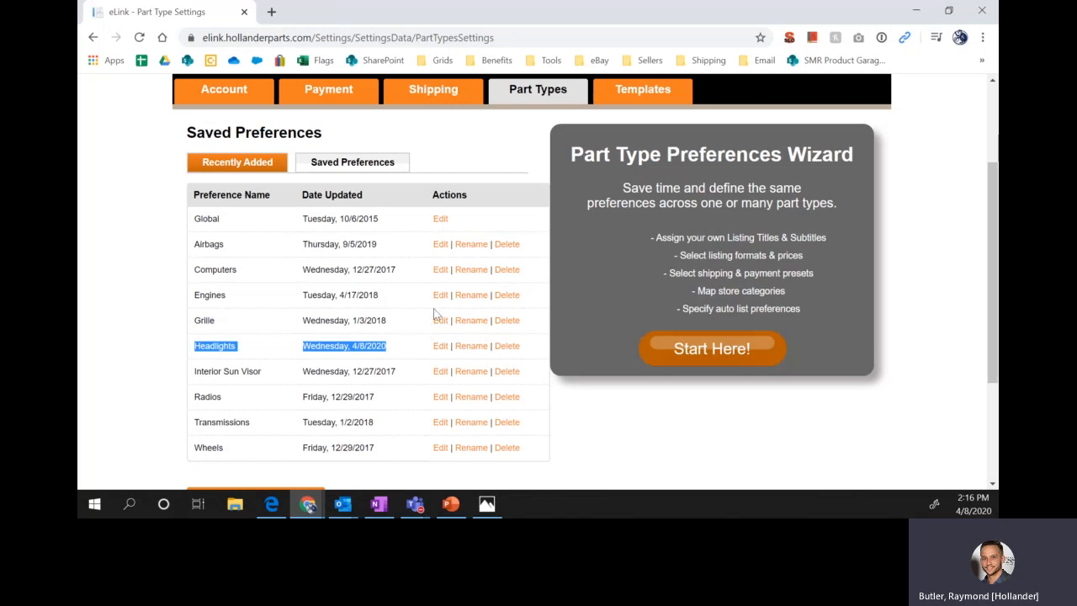
scroll(424, 326, up, 2)
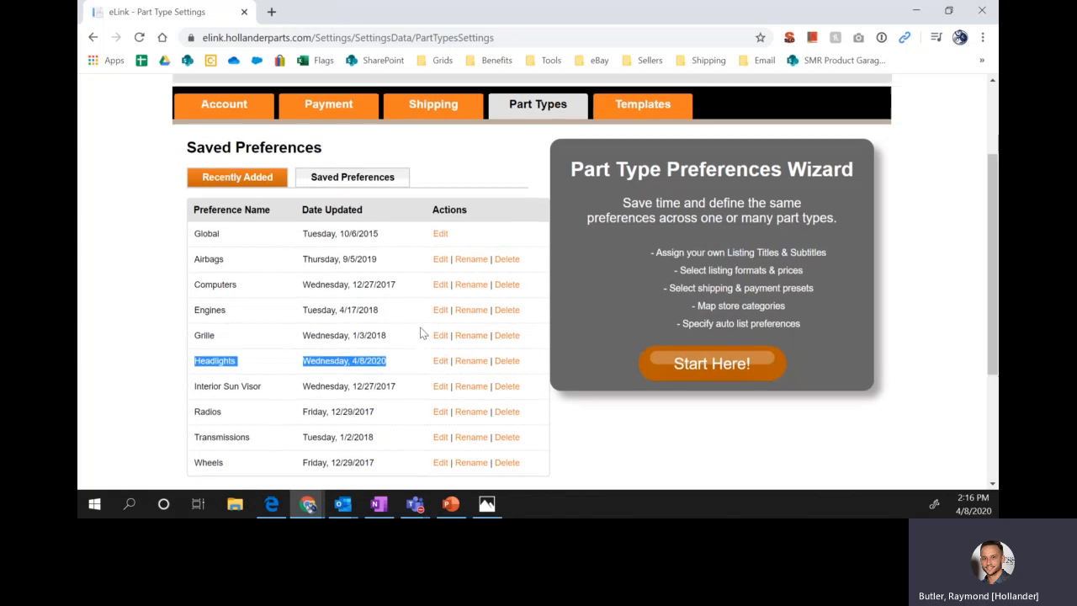
scroll(424, 325, down, 2)
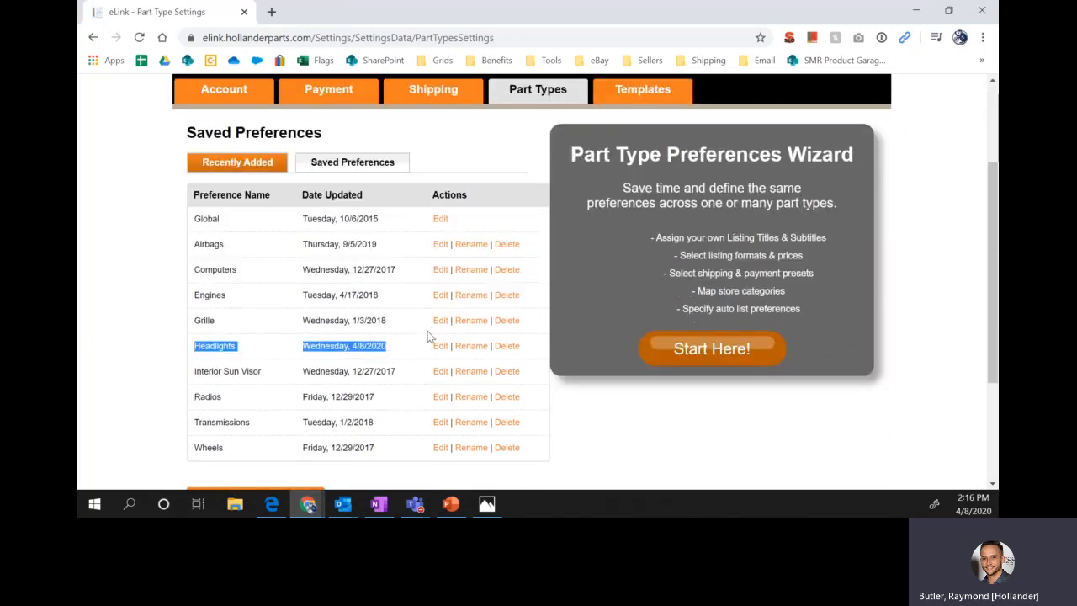
scroll(412, 350, up, 1)
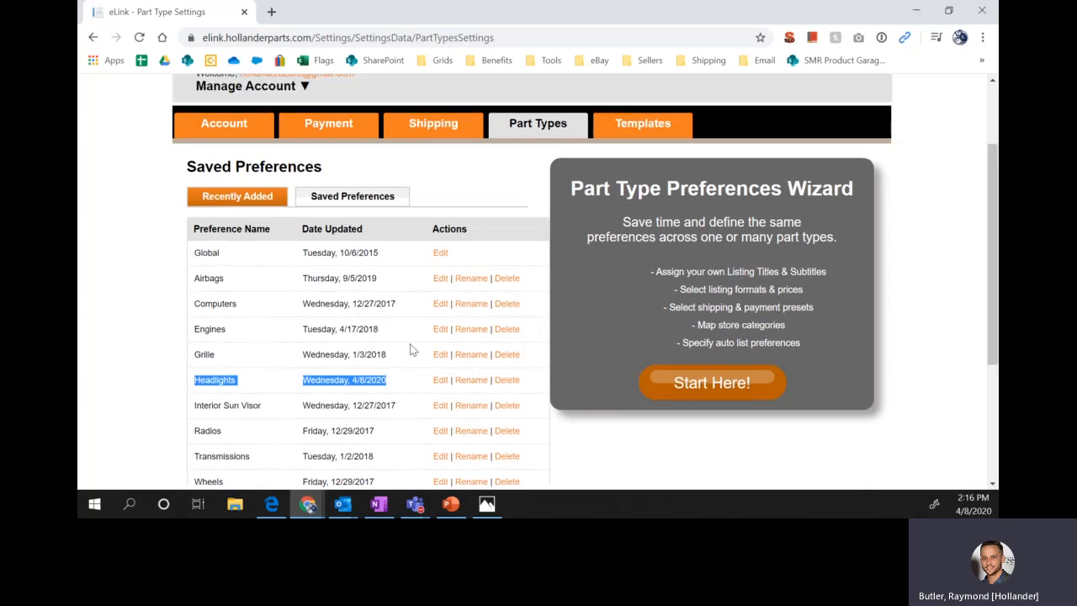
Open the unlisted items in Listings and search them for part type number 114.
scroll(412, 350, up, 2)
click(812, 150)
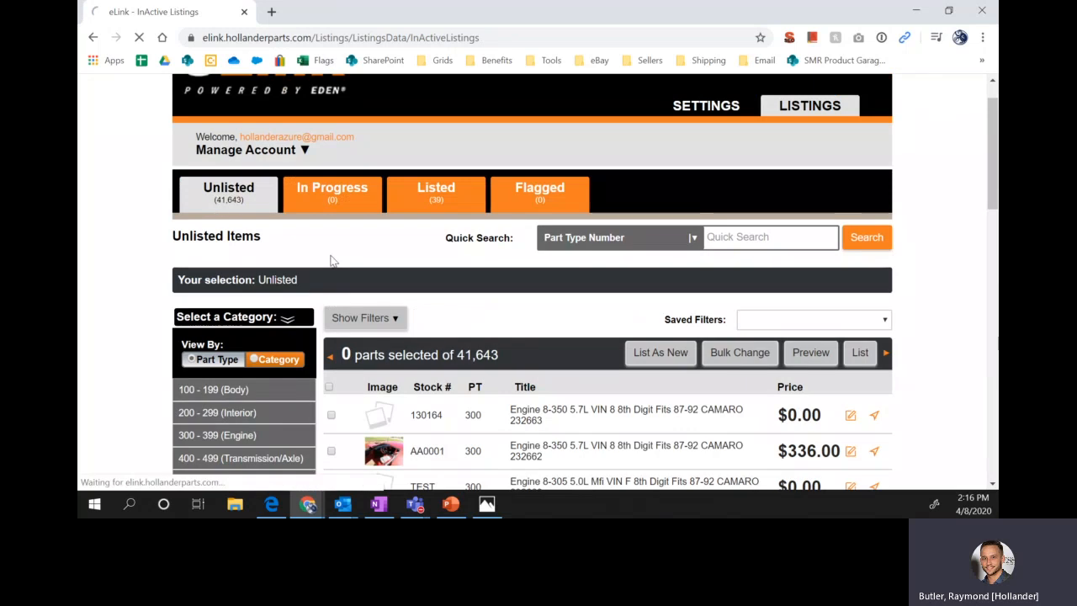
scroll(320, 272, up, 1)
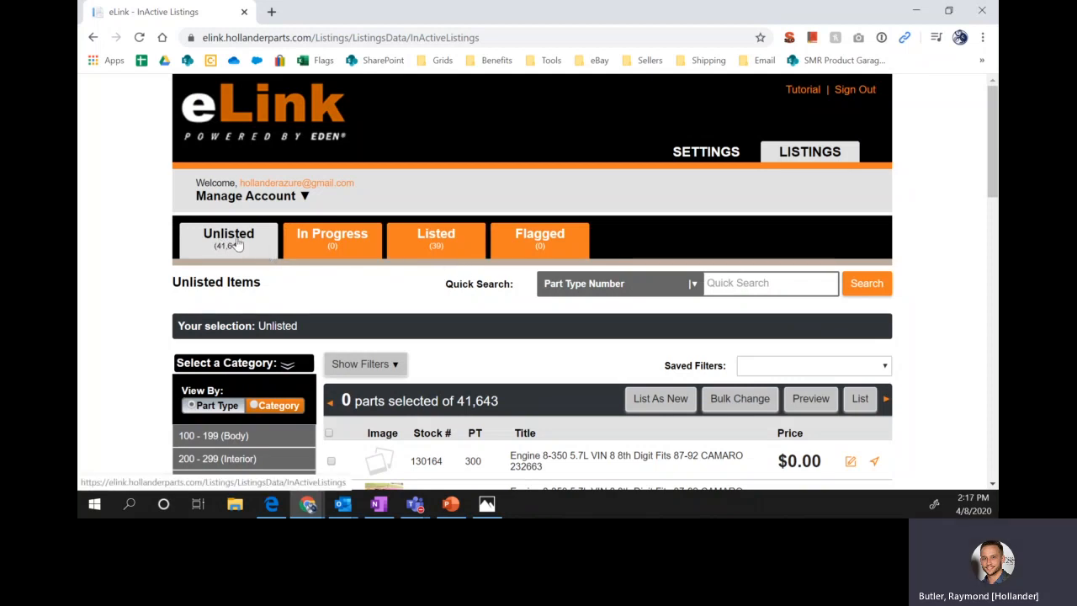
click(730, 283)
text(114)
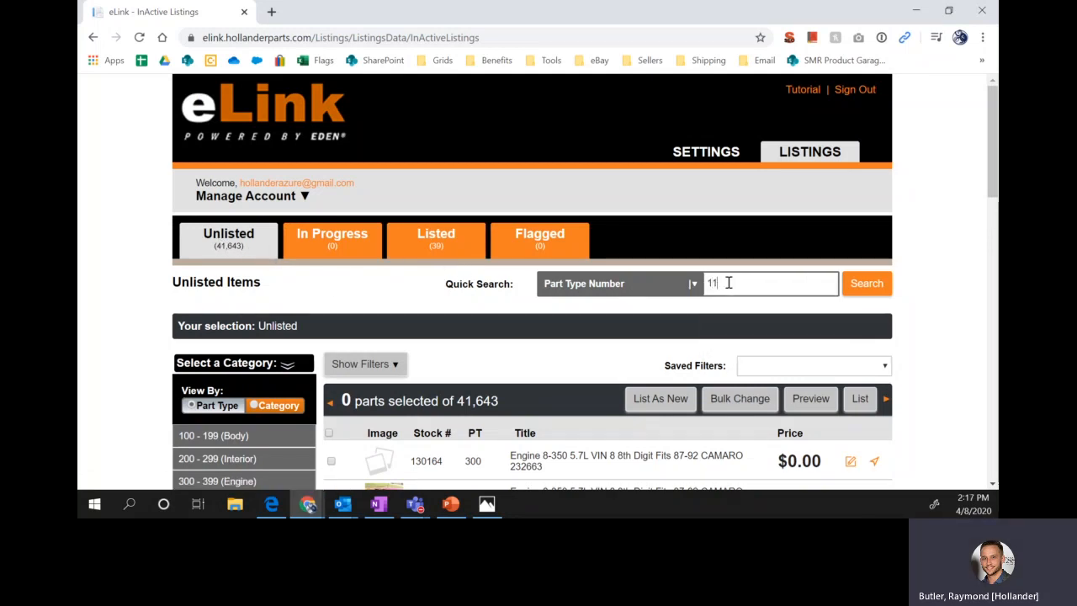
click(864, 285)
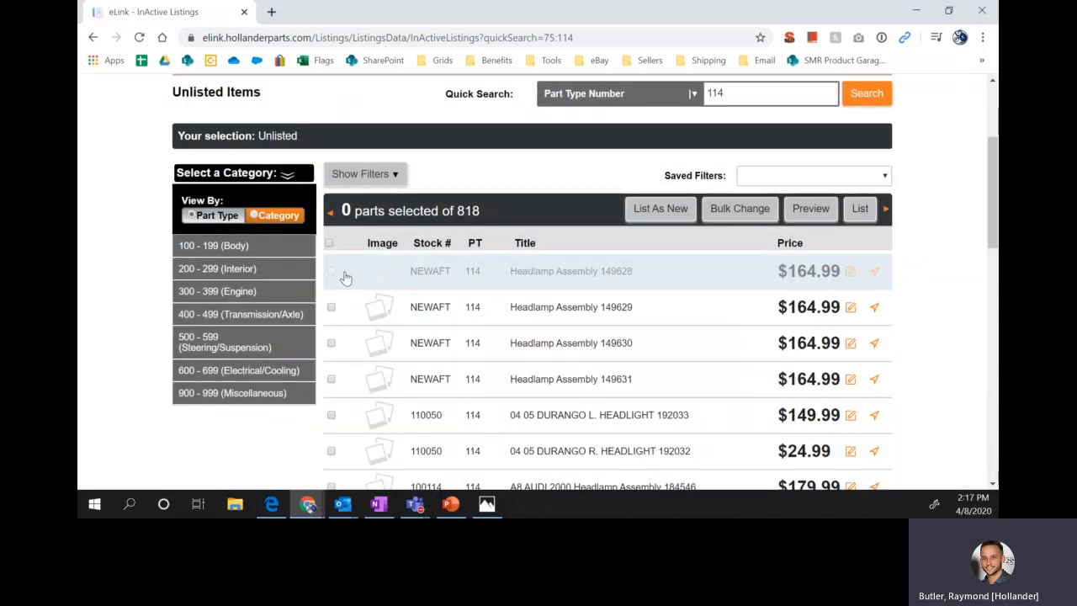
Select all part type 114 listings found and open their bulk change form with Item Details expanded.
click(330, 244)
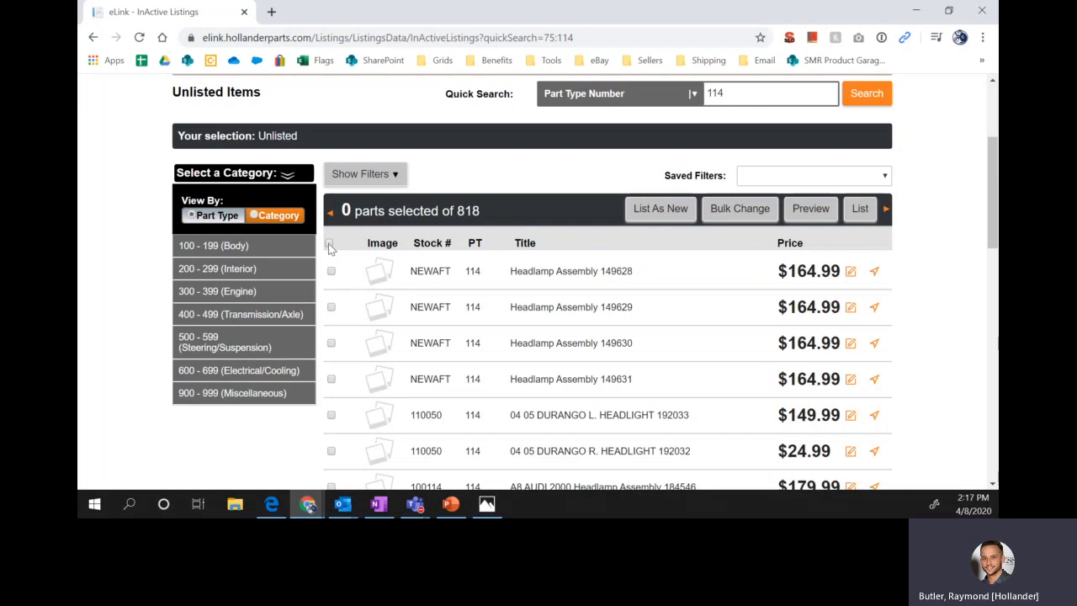
click(734, 210)
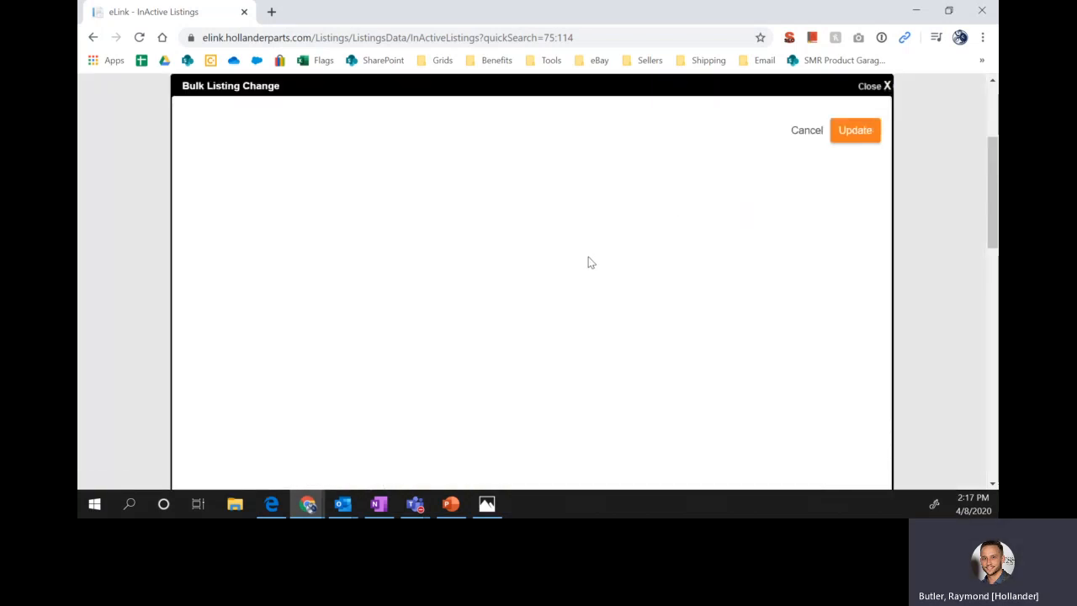
click(395, 180)
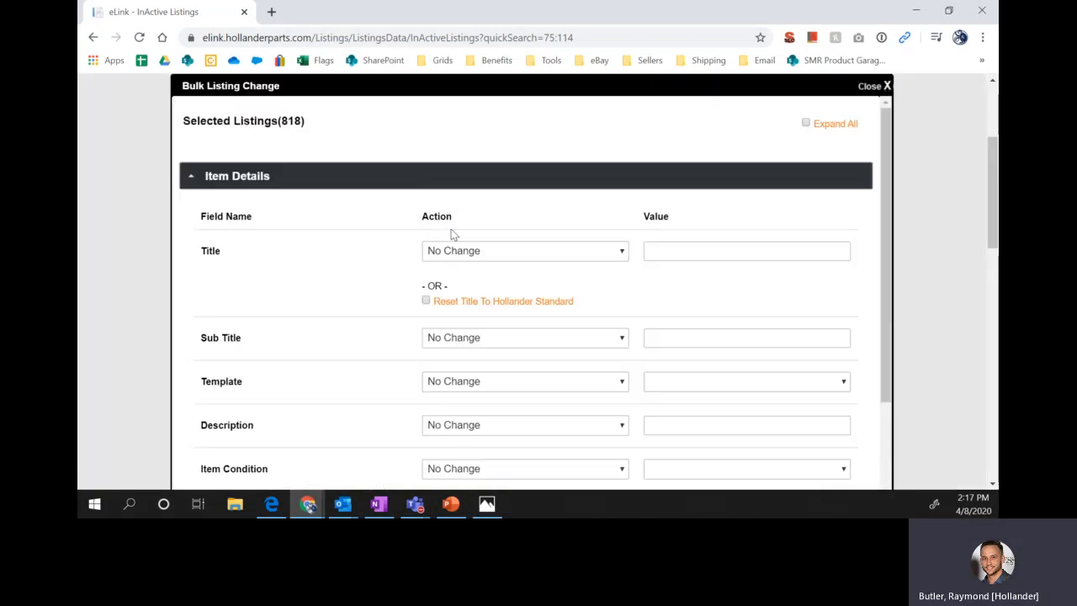
Expand the eBay Prices and Part Details sections, then submit the bulk update with every field left at No Change.
scroll(452, 269, down, 3)
click(440, 329)
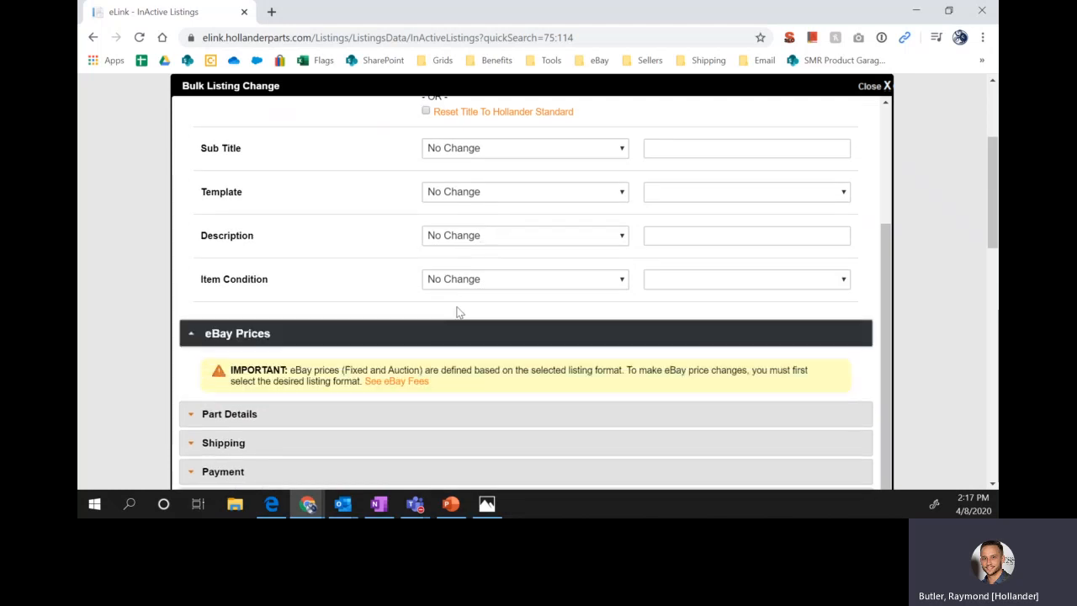
scroll(458, 303, down, 2)
click(439, 361)
scroll(465, 360, down, 4)
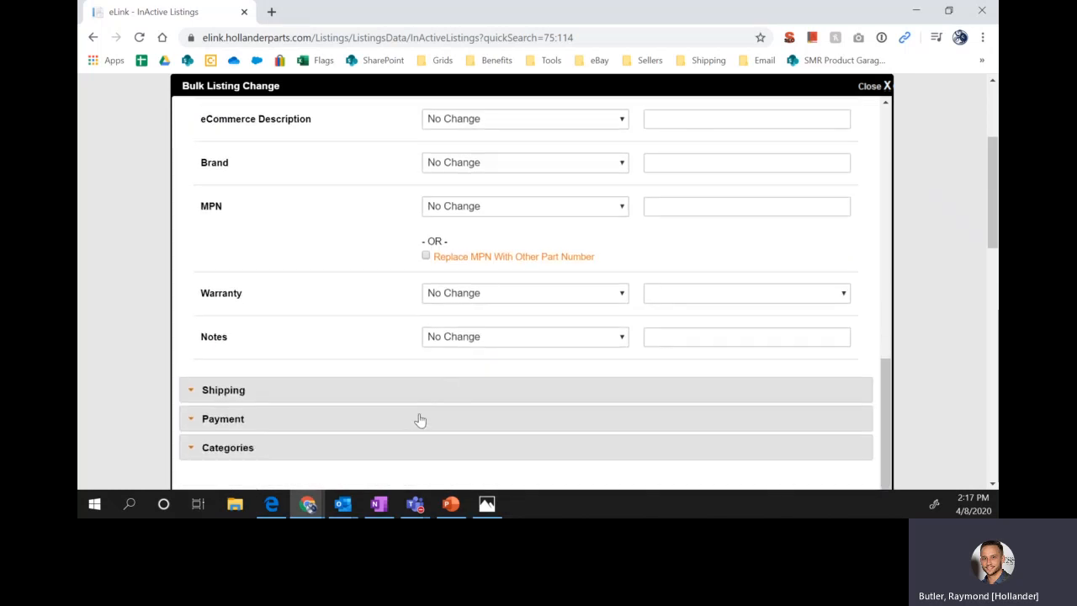
scroll(422, 417, down, 2)
click(841, 377)
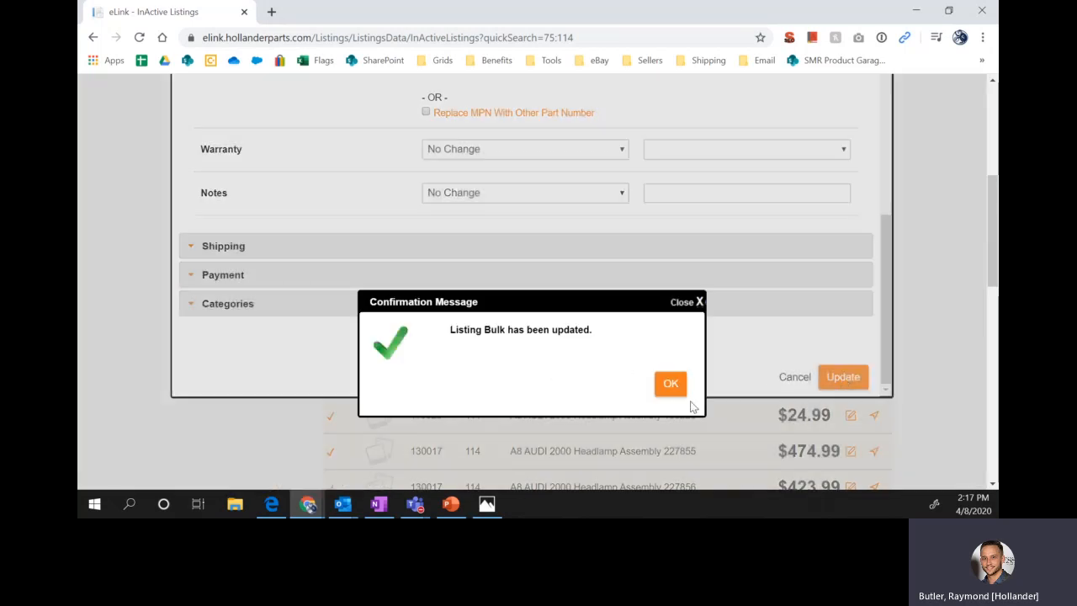
click(673, 387)
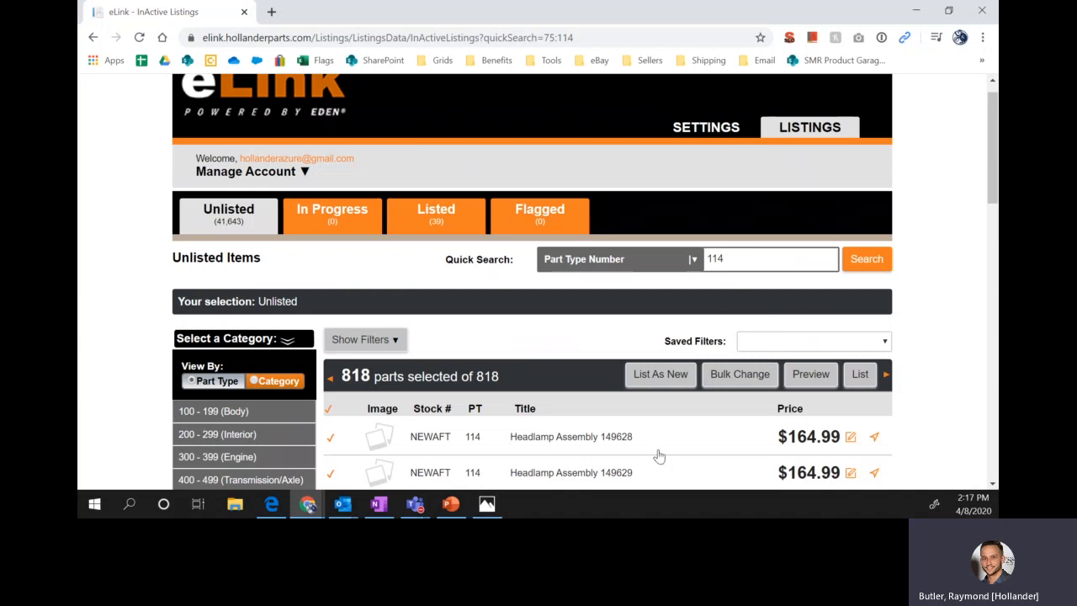
Switch to Edge and look through the Part Type Preferences Overview PDF, from creating a preference to defining auto-list preferences.
mouse_move(407, 511)
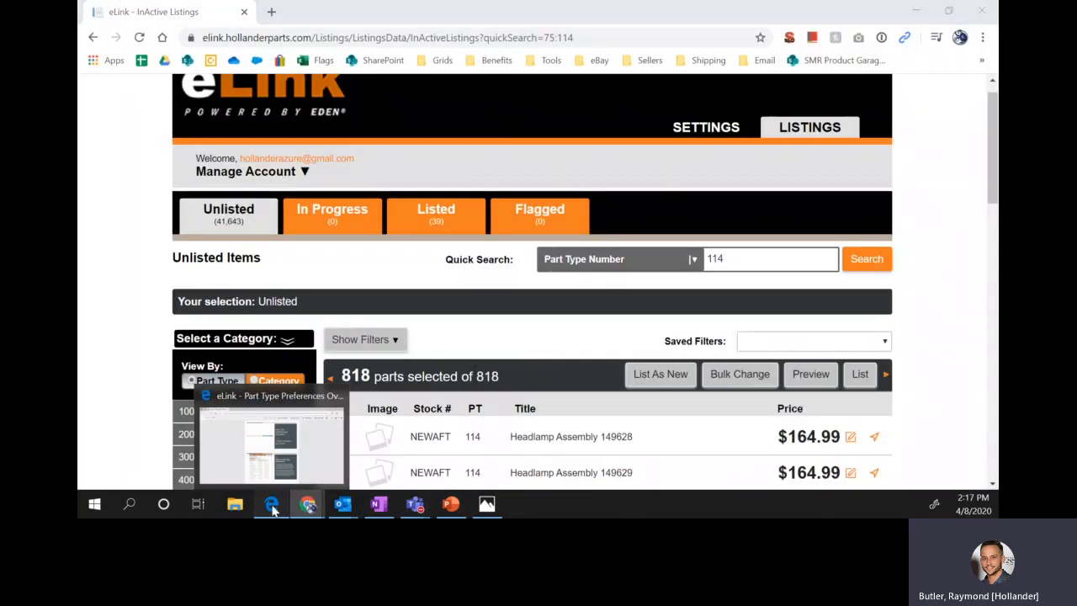
click(270, 503)
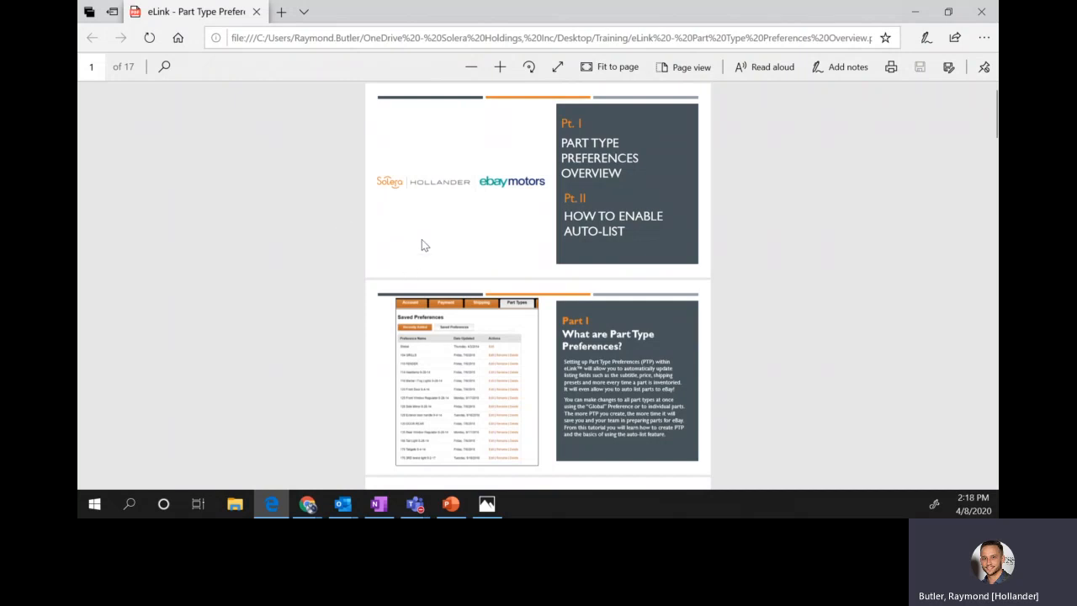
scroll(446, 244, down, 15)
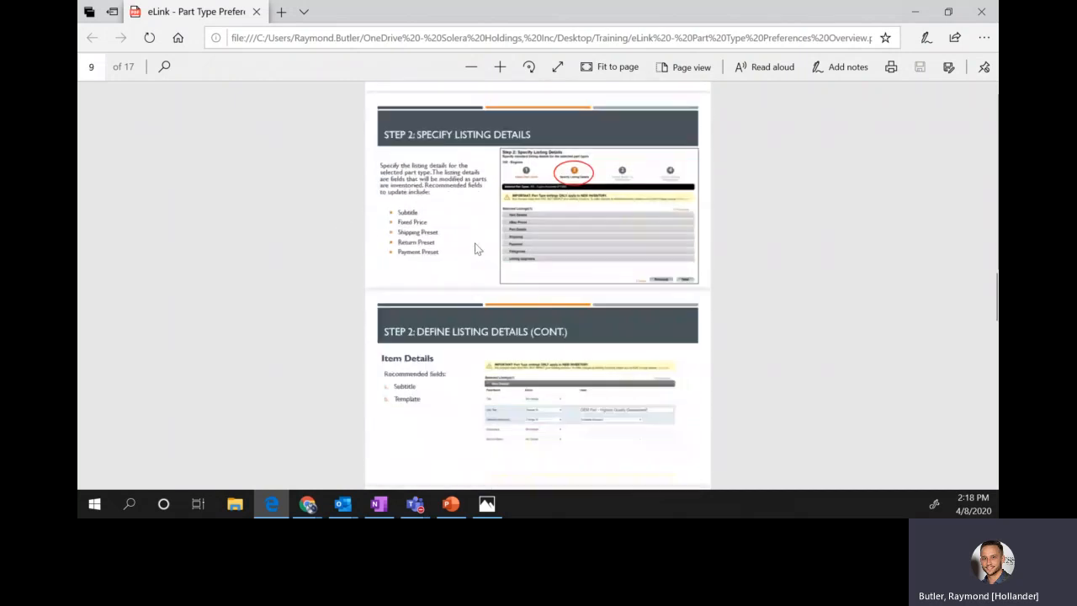
scroll(476, 248, down, 12)
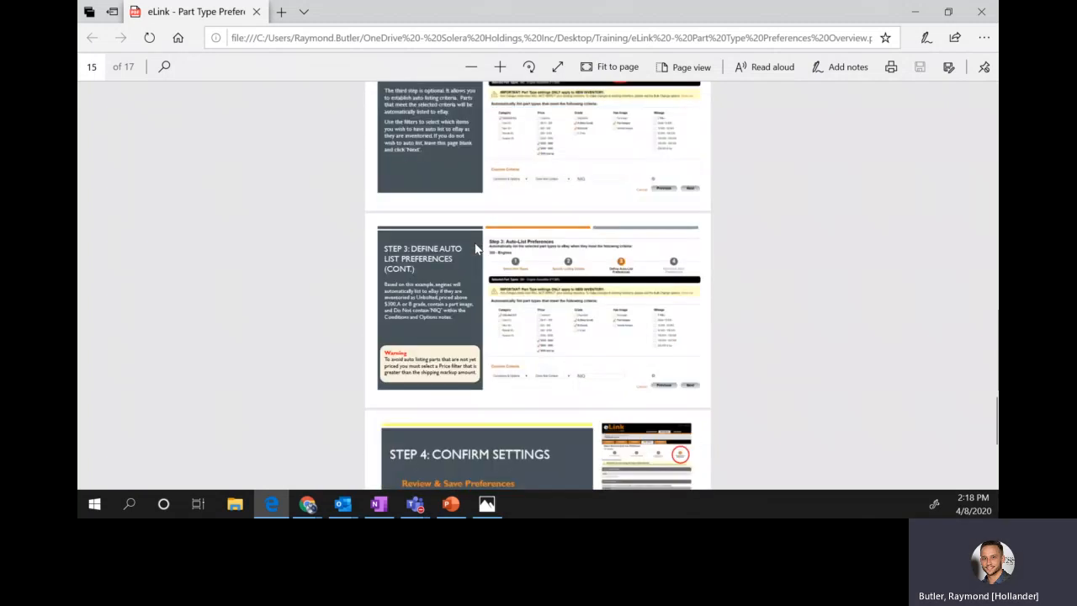
scroll(476, 248, down, 5)
scroll(478, 249, up, 12)
scroll(477, 247, up, 18)
scroll(479, 244, down, 10)
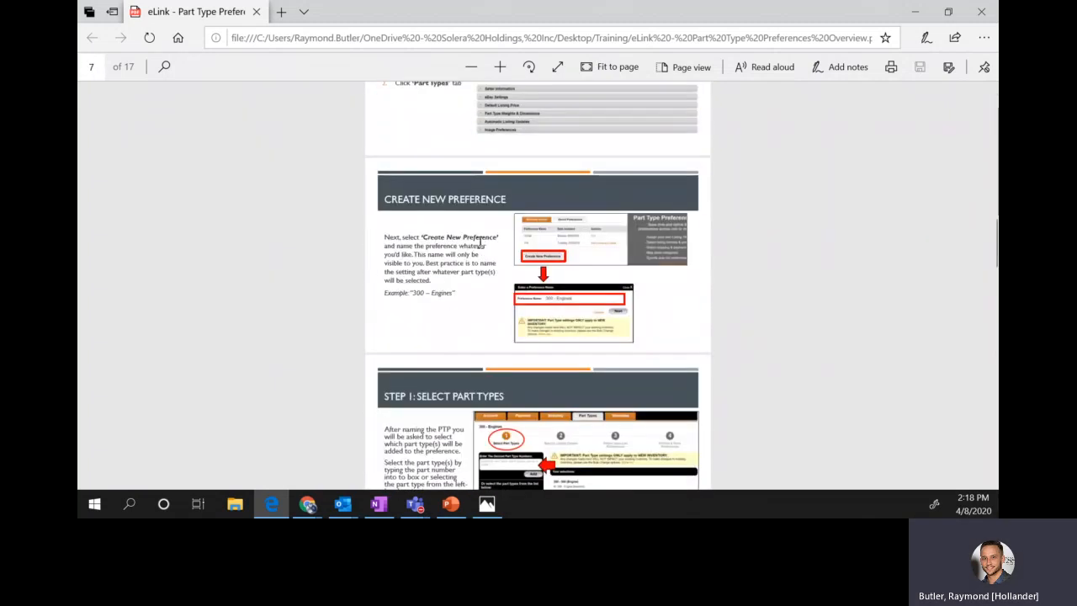
scroll(481, 242, down, 5)
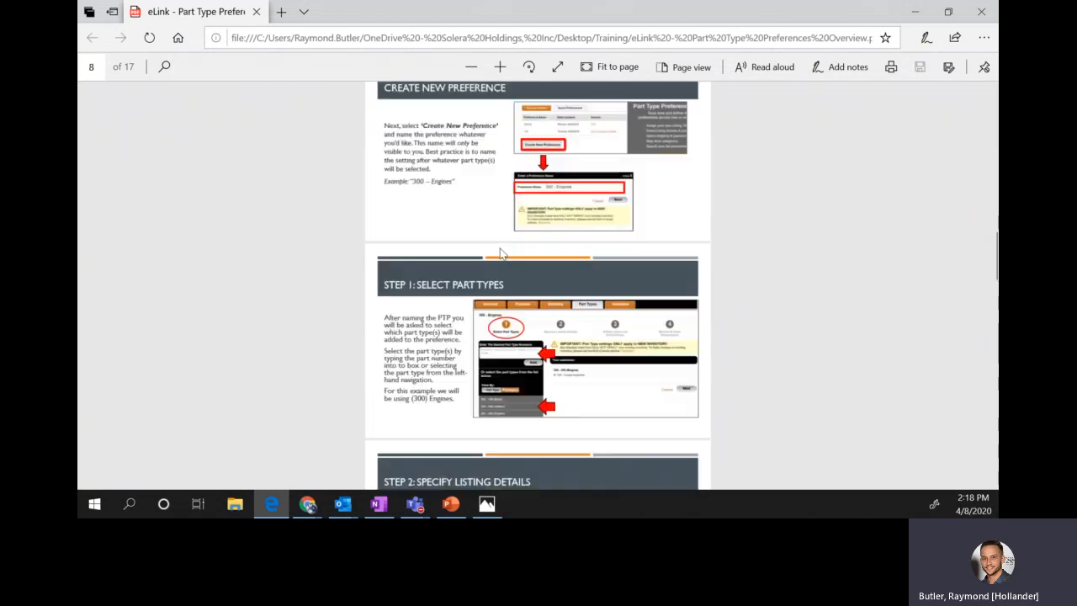
scroll(503, 255, down, 15)
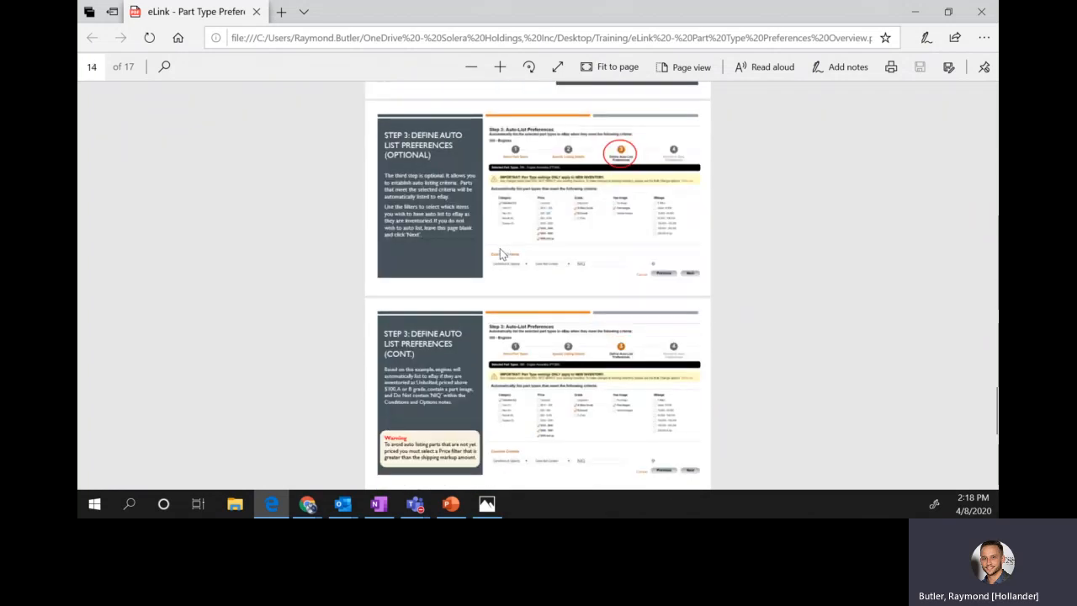